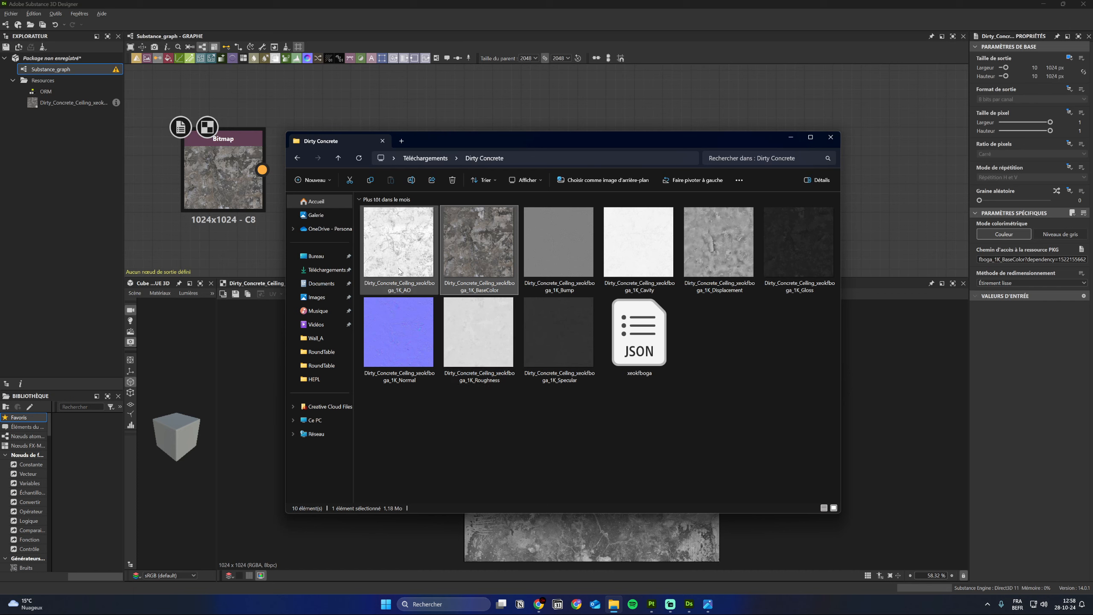
Step: Link the AO and Roughness images from the Dirty Concrete folder into the graph as bitmap nodes
click(402, 253)
click(484, 342)
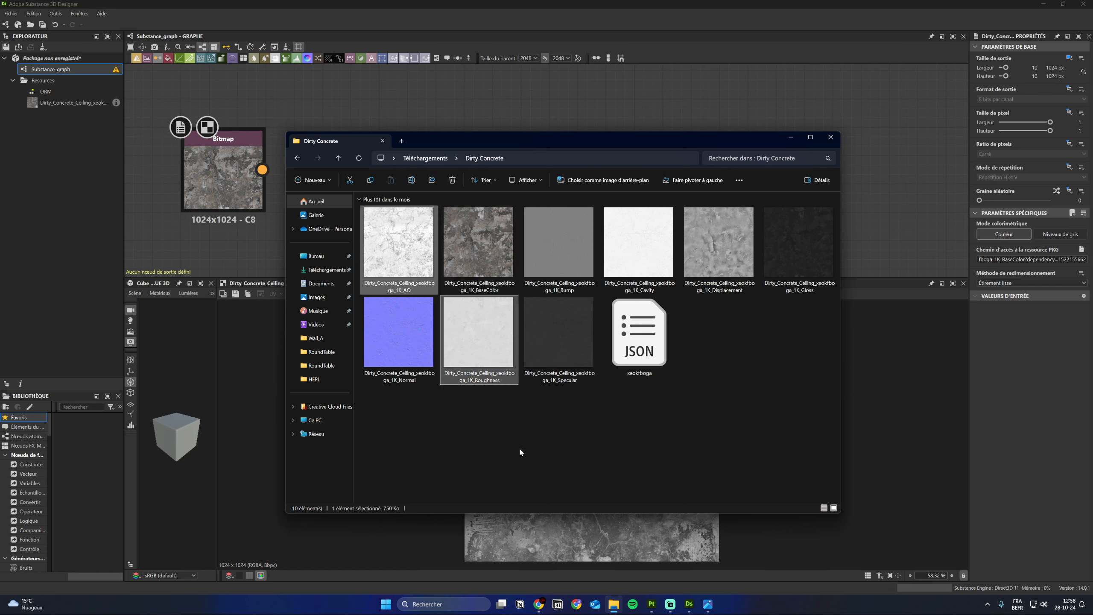
drag(490, 379, 412, 88)
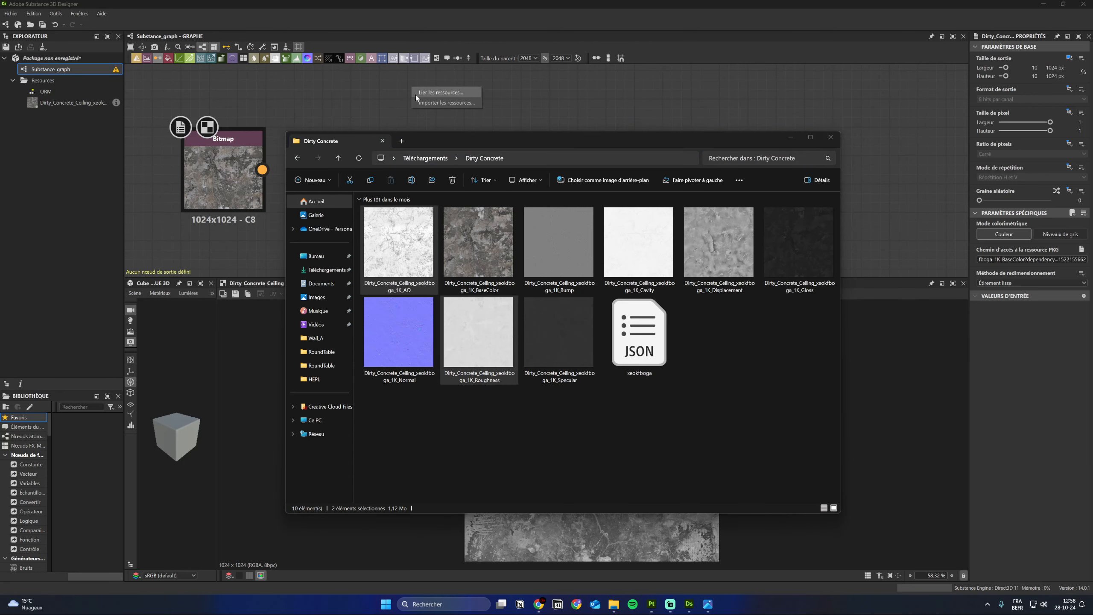
click(438, 92)
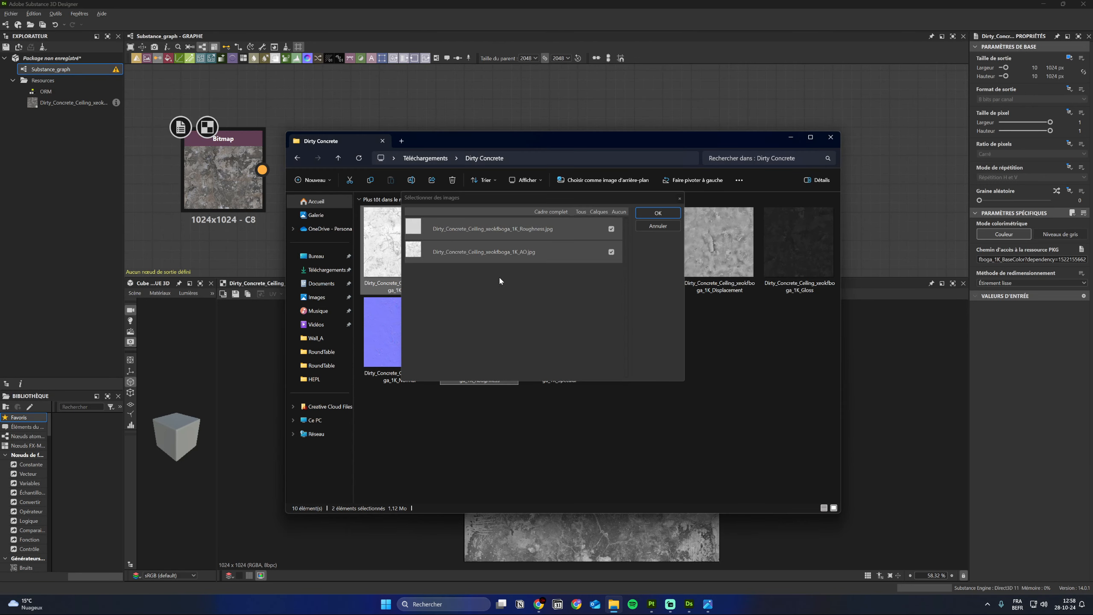
drag(509, 208, 385, 237)
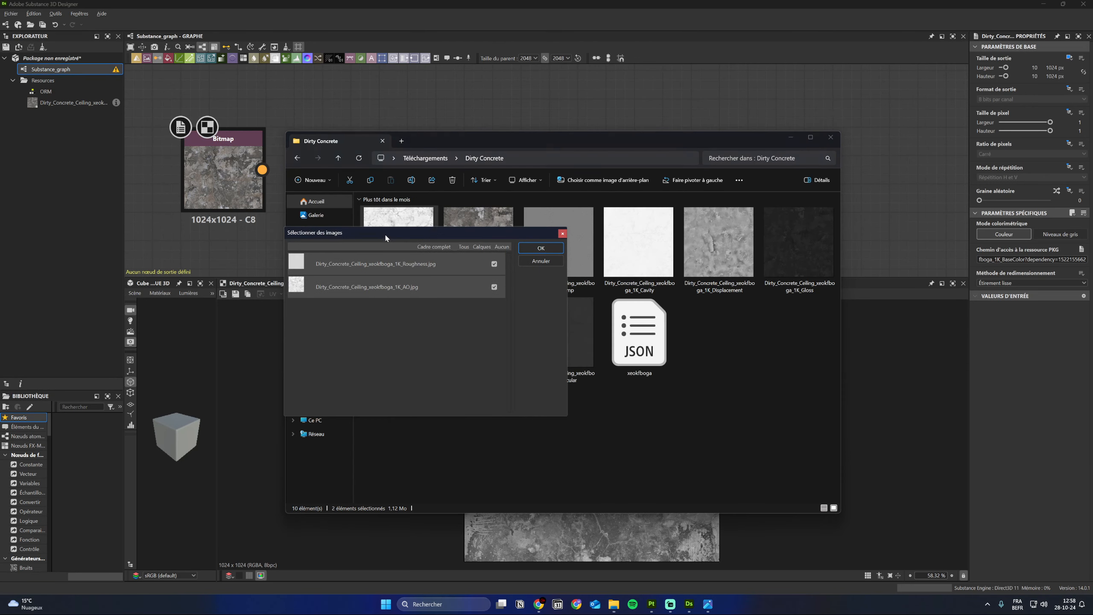
click(540, 248)
click(790, 137)
key(f)
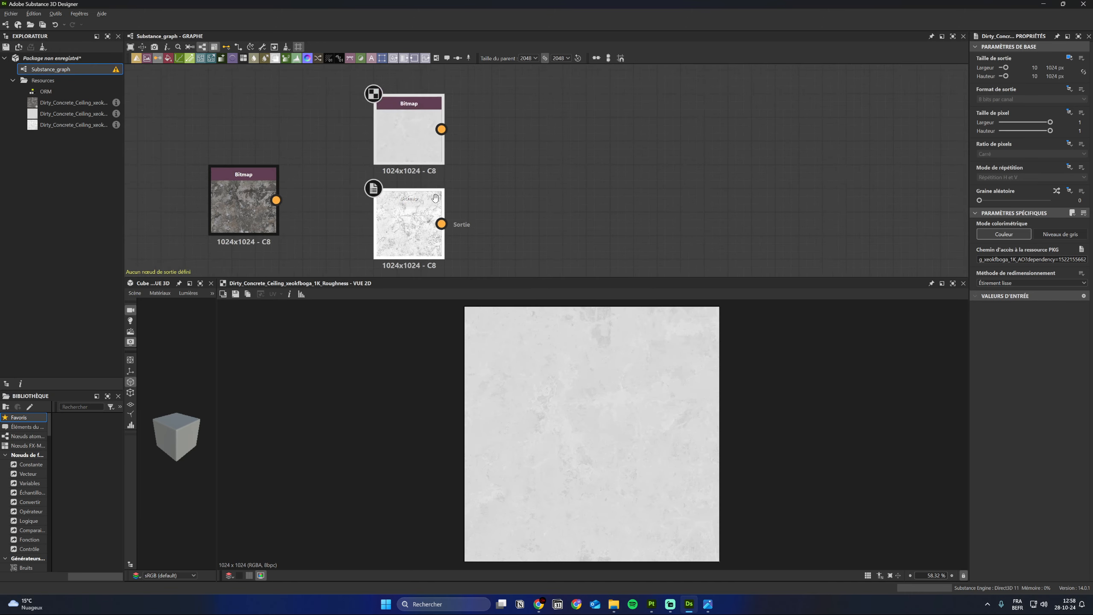
drag(518, 112, 339, 256)
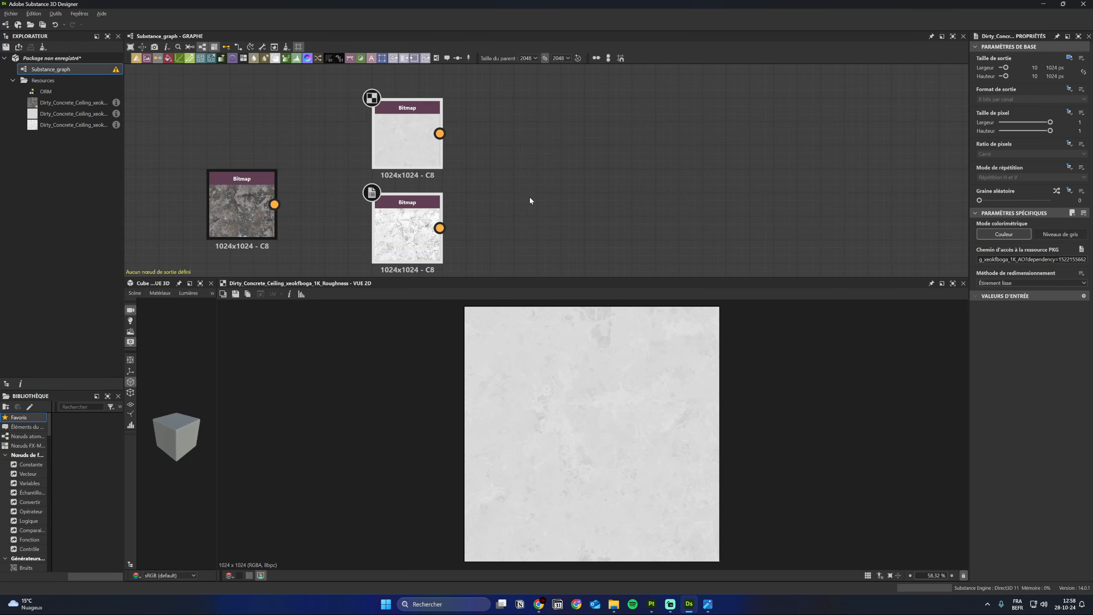
Step: Add an RGBA Merge node to the graph, to the right of the AO and Roughness bitmaps
scroll(530, 186, down, 1)
middle_drag(530, 186, 462, 195)
click(462, 195)
key(space)
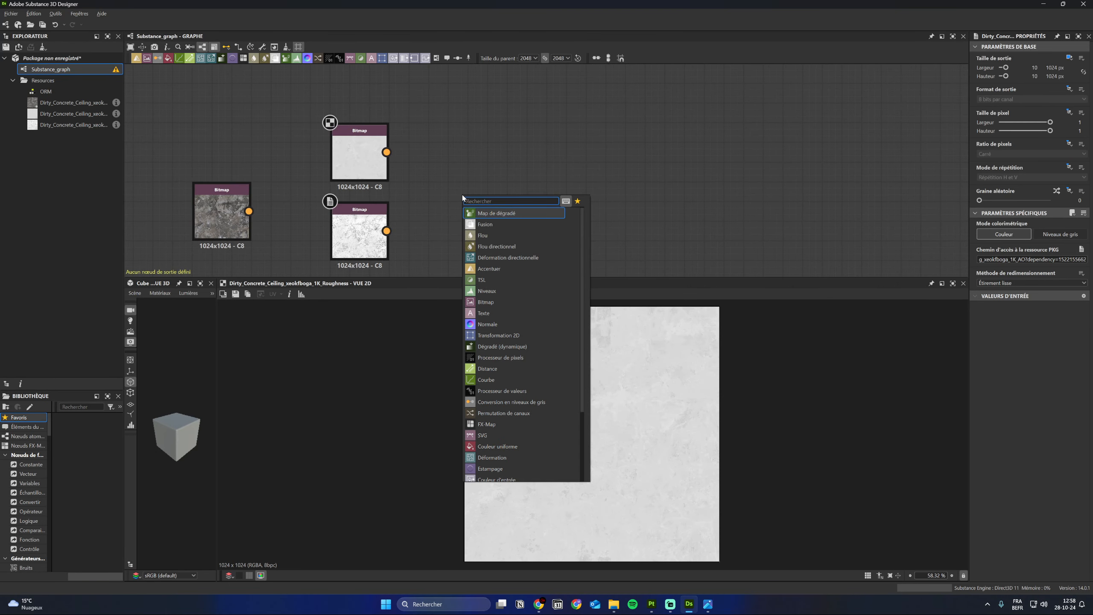
text(ra)
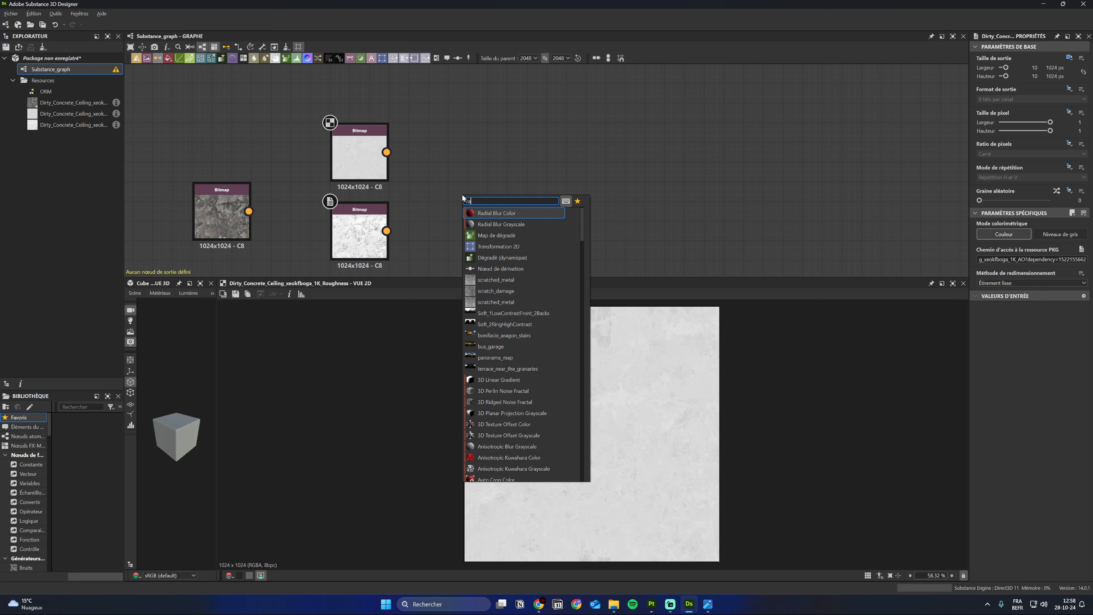
key(BackSpace)
text(gba)
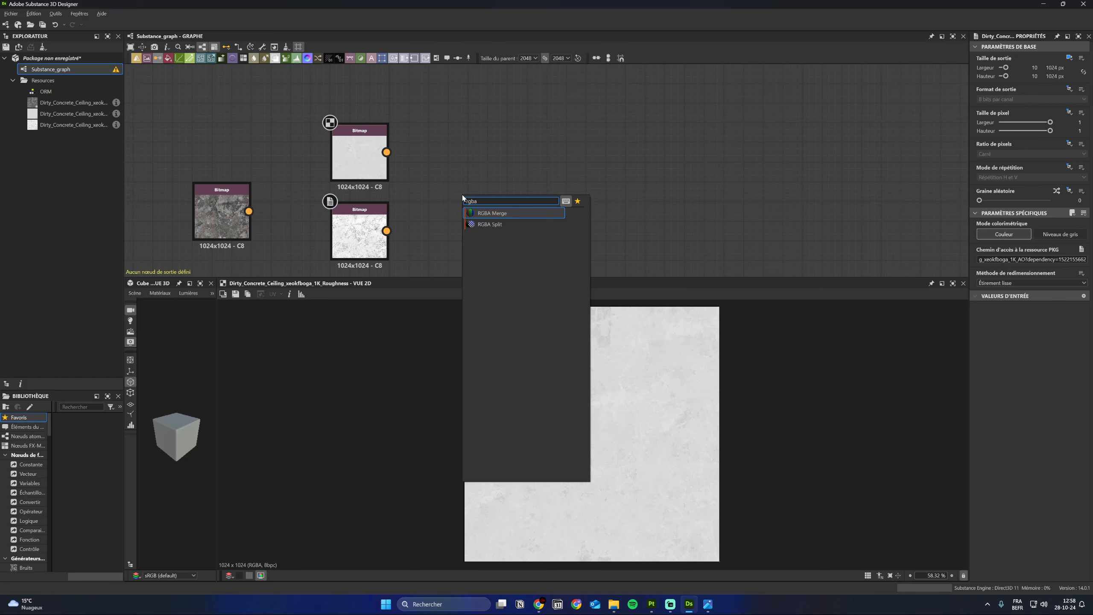
click(477, 215)
drag(471, 205, 522, 201)
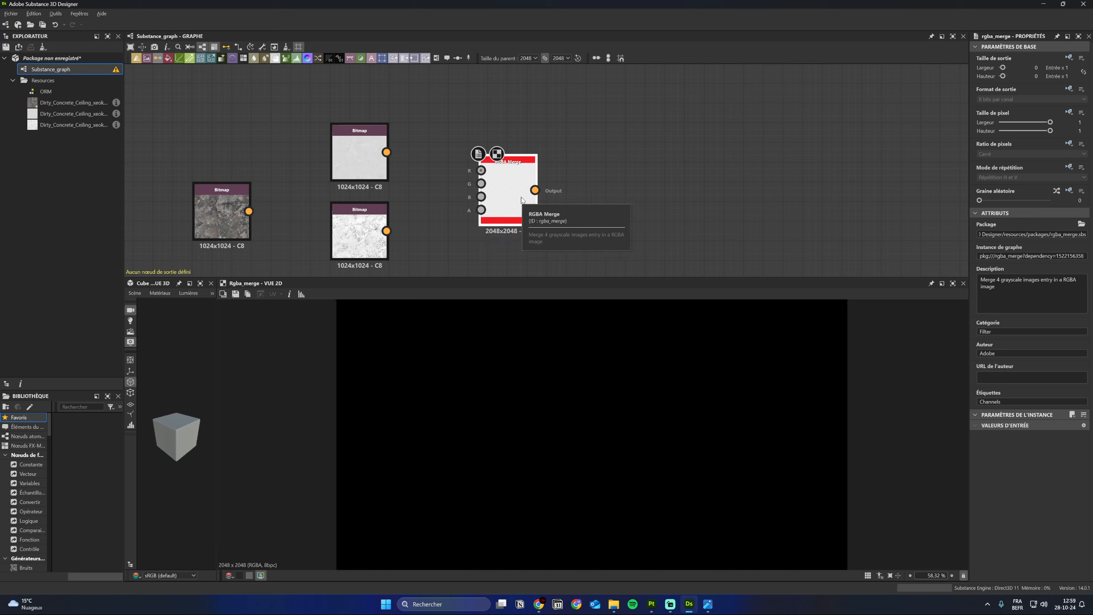
Step: Preview the Roughness and AO bitmaps in 2D and rearrange them so the AO node sits above the Roughness node
click(363, 152)
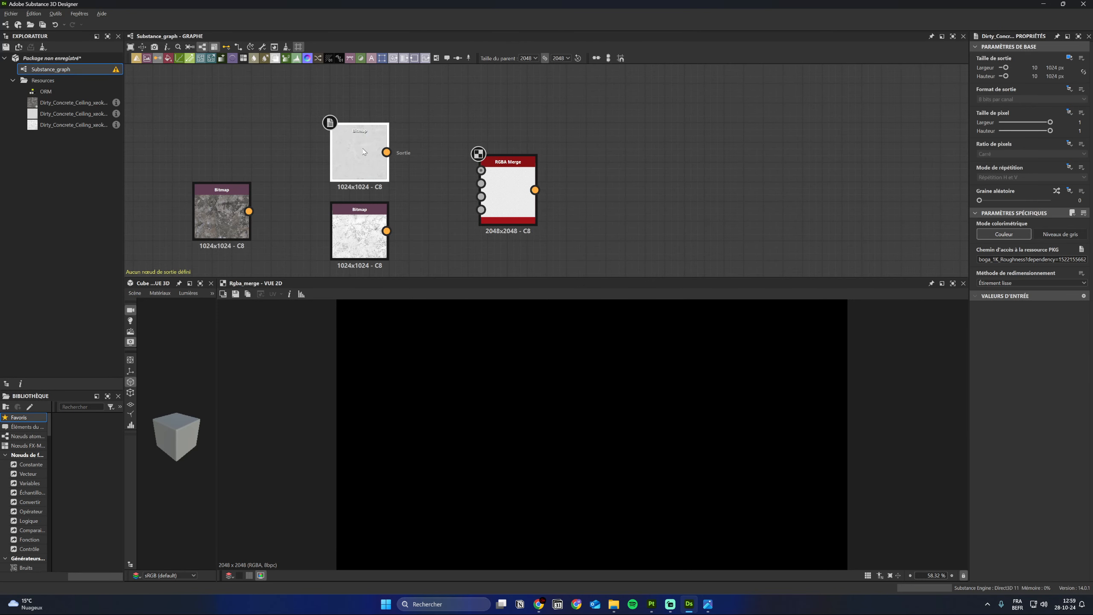
double_click(364, 152)
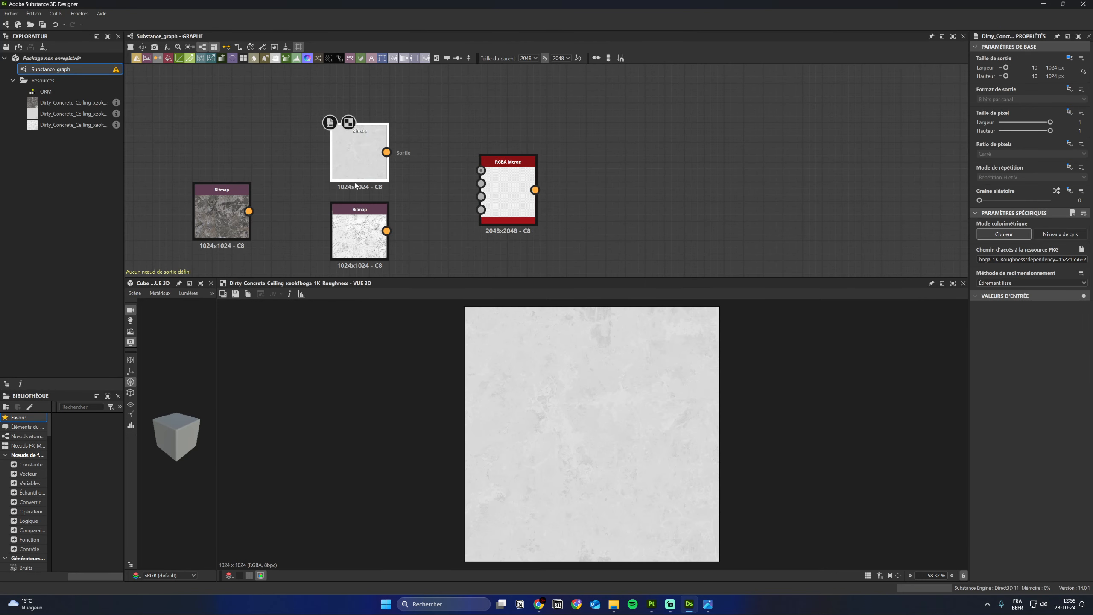
double_click(363, 241)
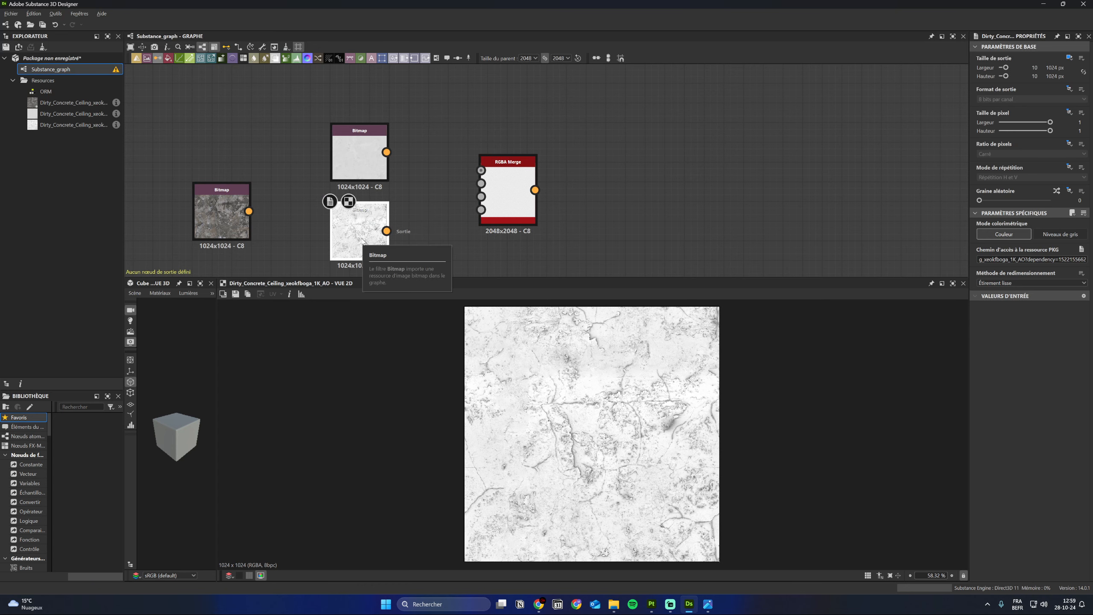
drag(363, 242, 360, 198)
click(415, 187)
middle_drag(368, 274, 376, 220)
drag(364, 203, 364, 233)
Step: Connect the AO bitmap to the R input and the Roughness bitmap to the G input of the RGBA Merge node
drag(393, 128, 488, 137)
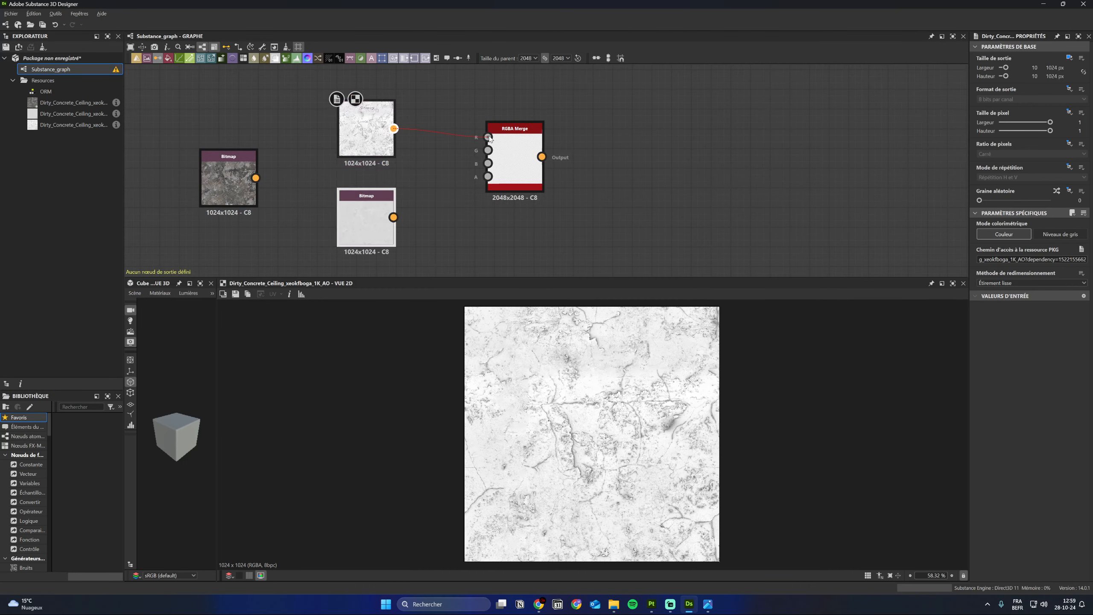
drag(393, 217, 487, 150)
middle_drag(426, 238, 410, 241)
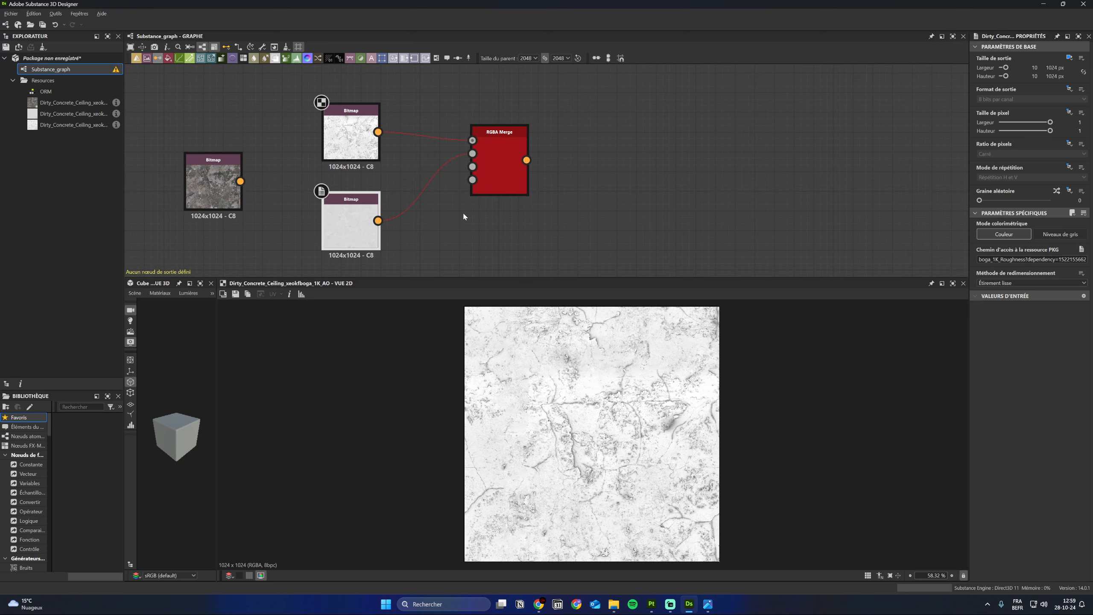
Step: Set the colour mode of both the AO and Roughness bitmap nodes to grayscale (Niveaux de gris)
click(398, 115)
drag(273, 109, 368, 230)
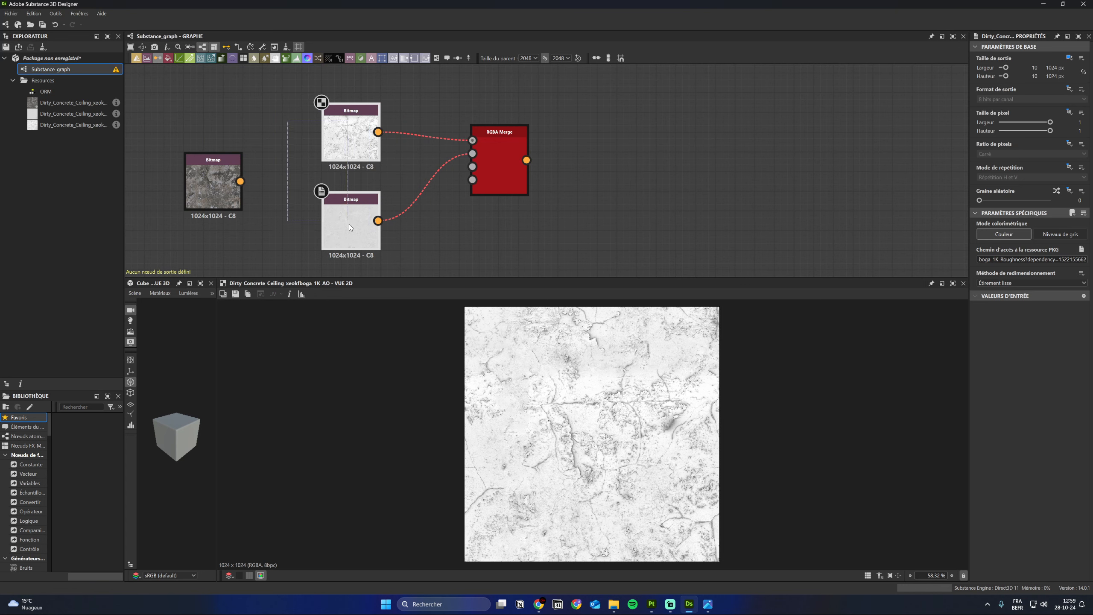
click(1051, 234)
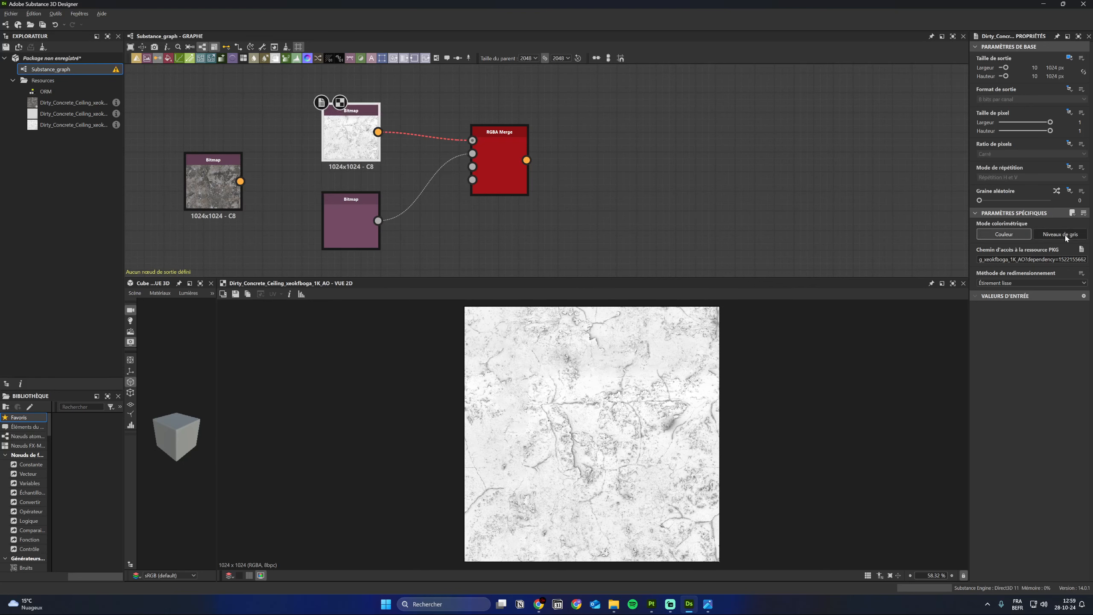
Step: Examine the RGBA Merge node's output in the 2D view with all RGB channels shown
double_click(482, 179)
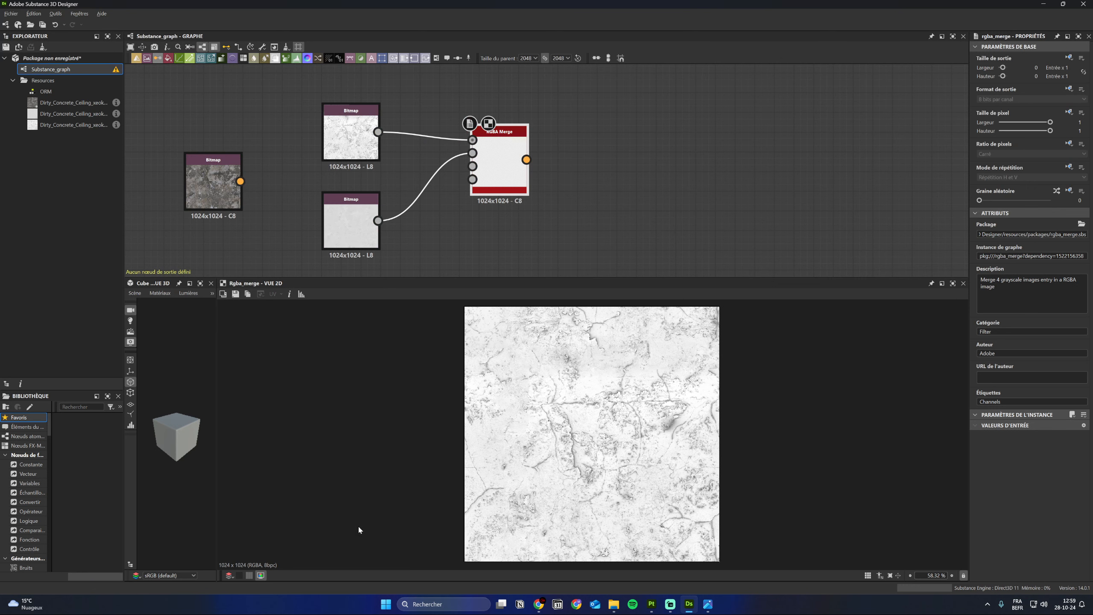
click(230, 576)
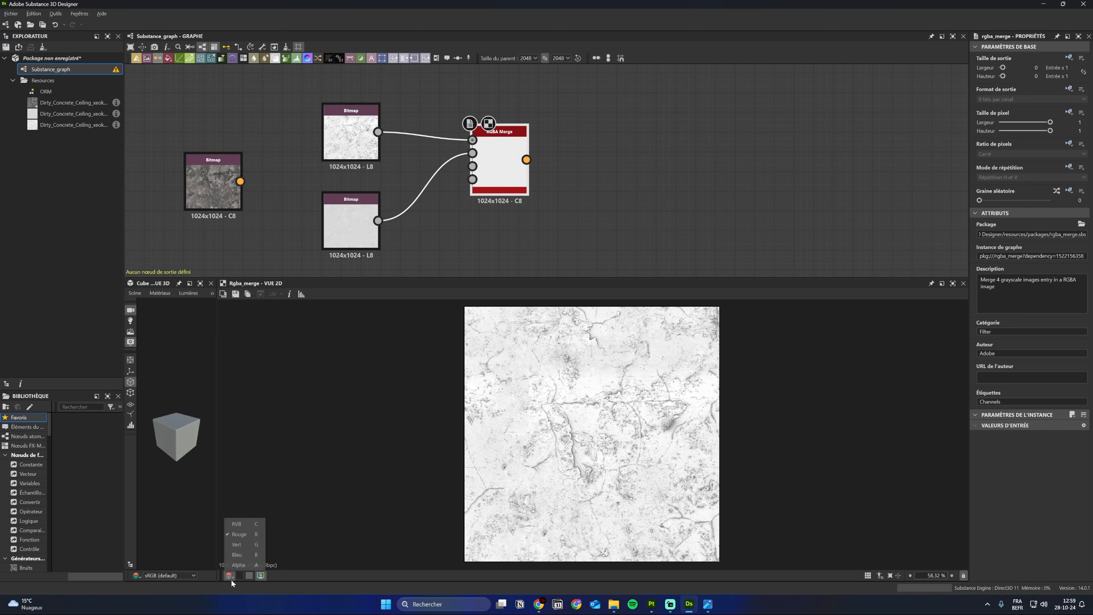
click(236, 526)
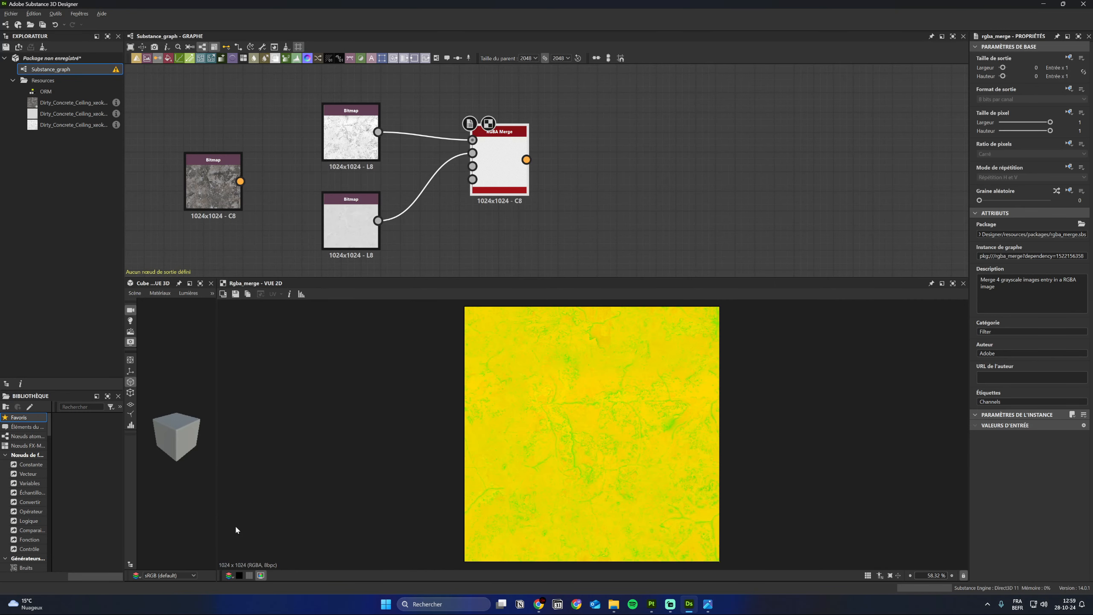
scroll(602, 410, up, 4)
scroll(563, 449, down, 3)
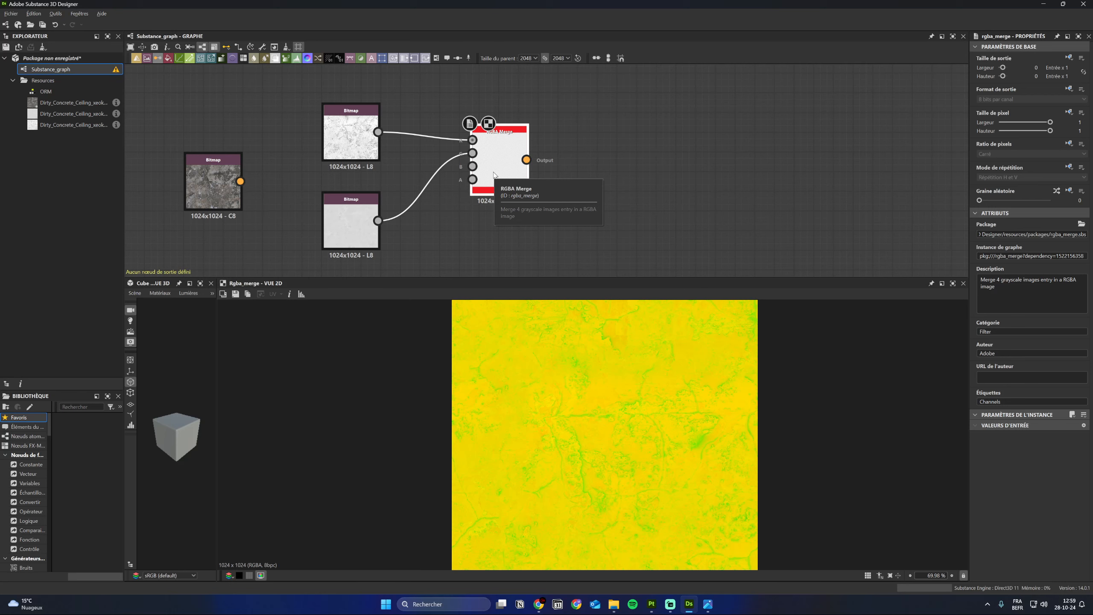
Step: Move the RGBA Merge node further away from the two bitmaps that feed it
drag(493, 174, 541, 207)
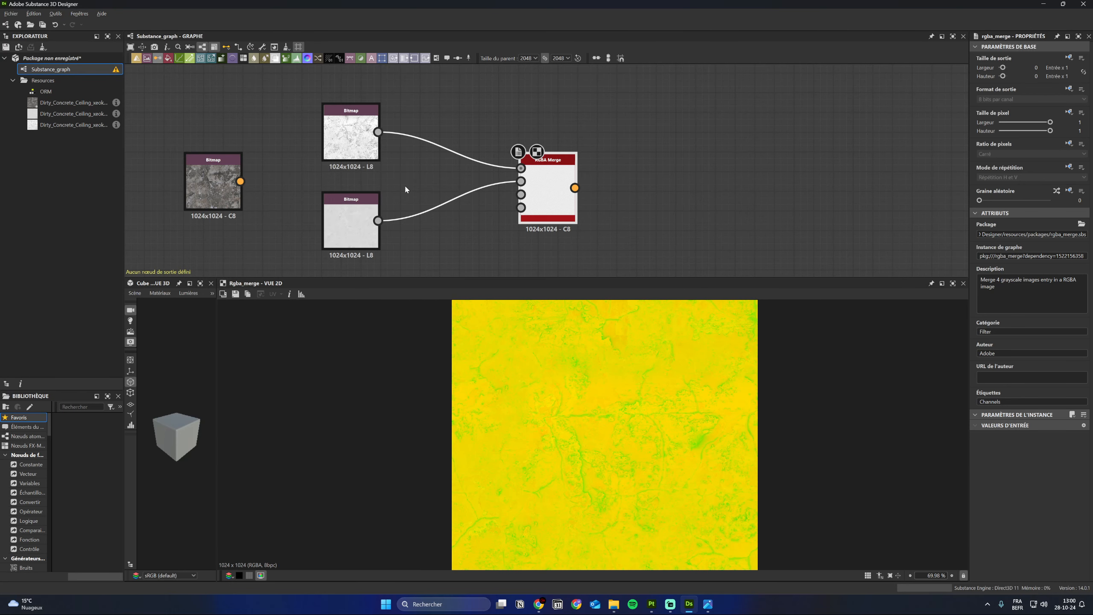
middle_drag(396, 144, 333, 119)
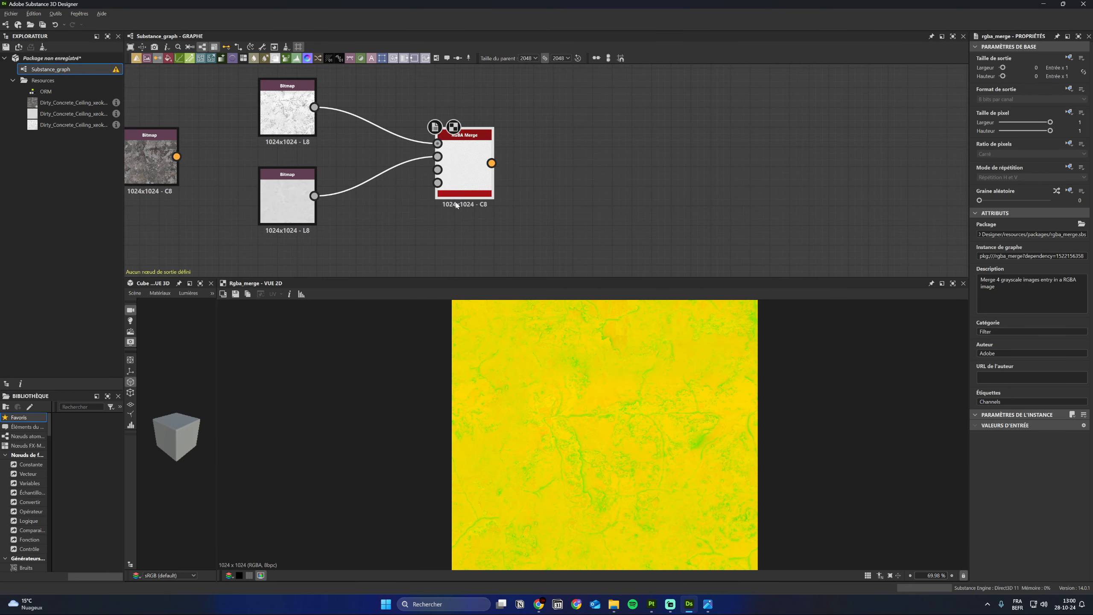
drag(461, 173, 442, 173)
key(space)
click(395, 207)
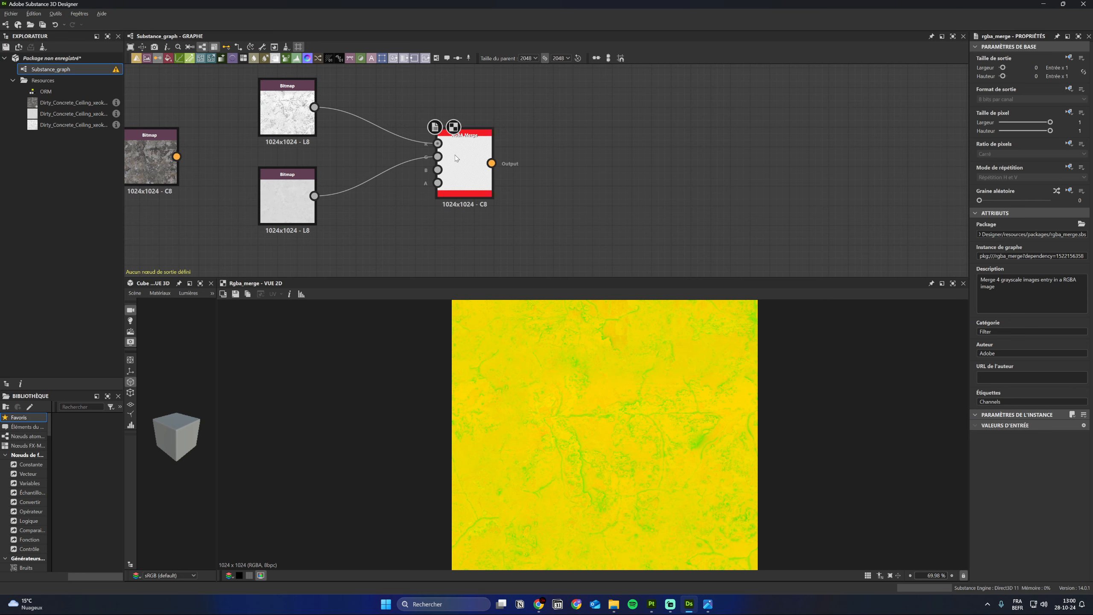
Step: Examine the blue and alpha channels of the RGBA Merge output in the 2D view
click(460, 167)
click(229, 575)
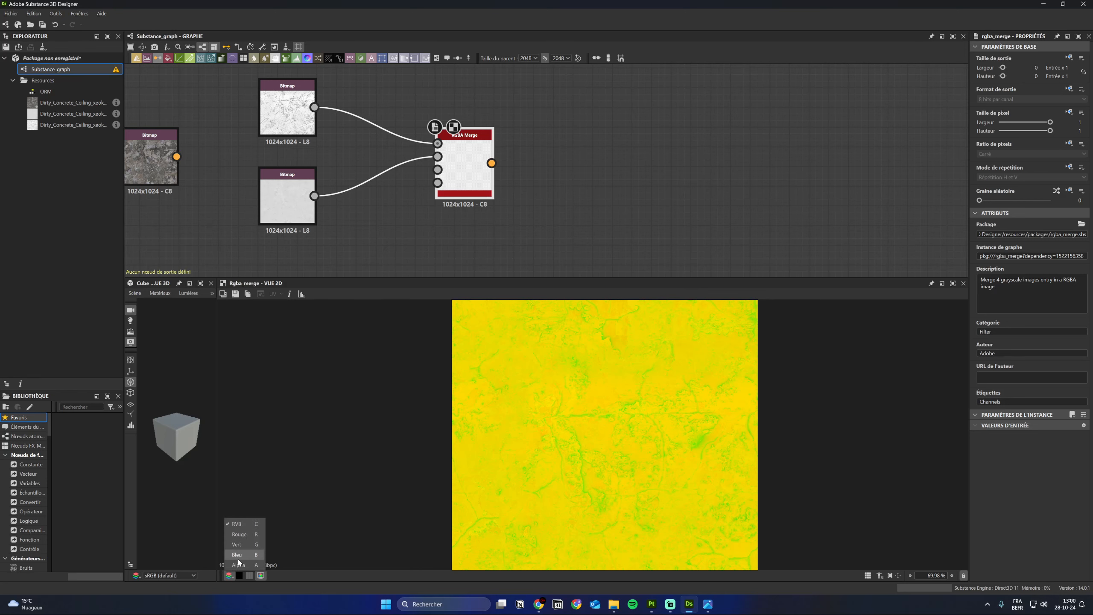
click(237, 555)
click(229, 575)
click(240, 565)
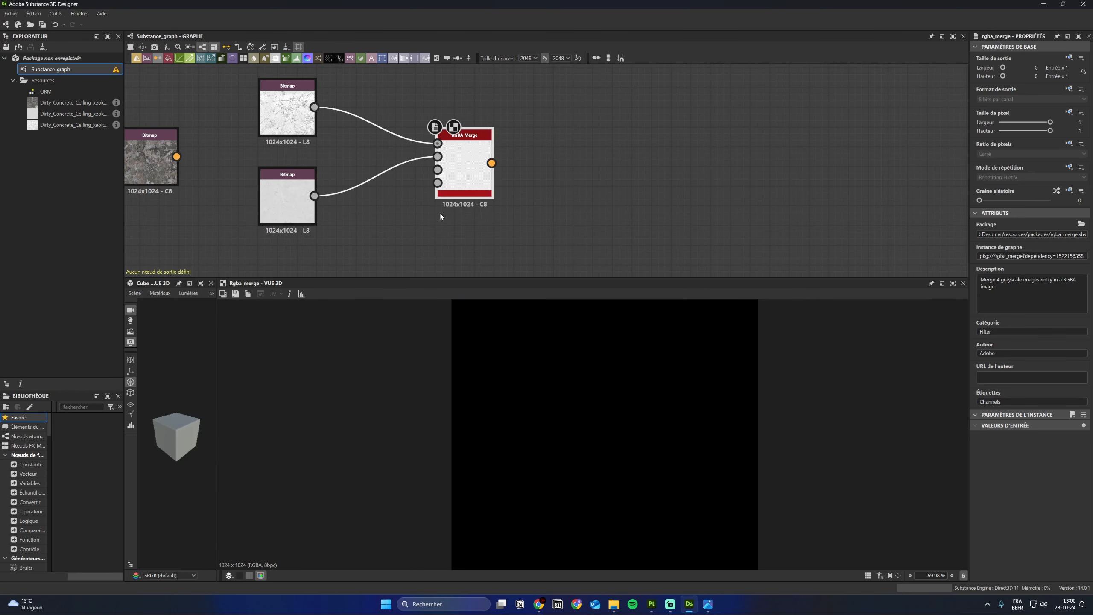
Step: Add a uniform colour node (Couleur uniforme) and place it directly below the Roughness bitmap
middle_drag(440, 216, 460, 190)
key(space)
text(un)
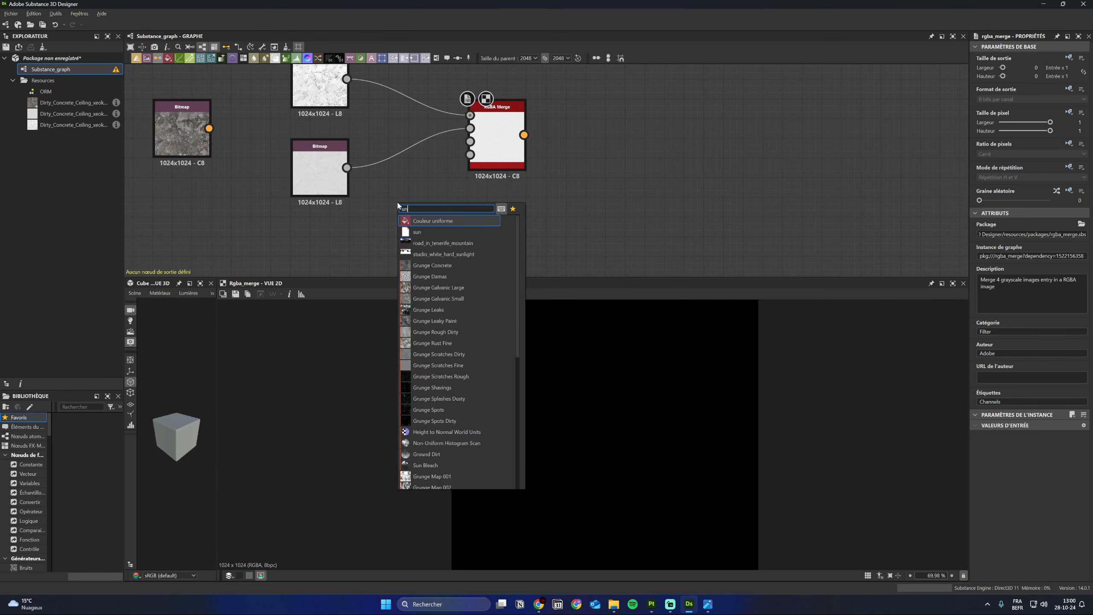
text(ifo)
key(Return)
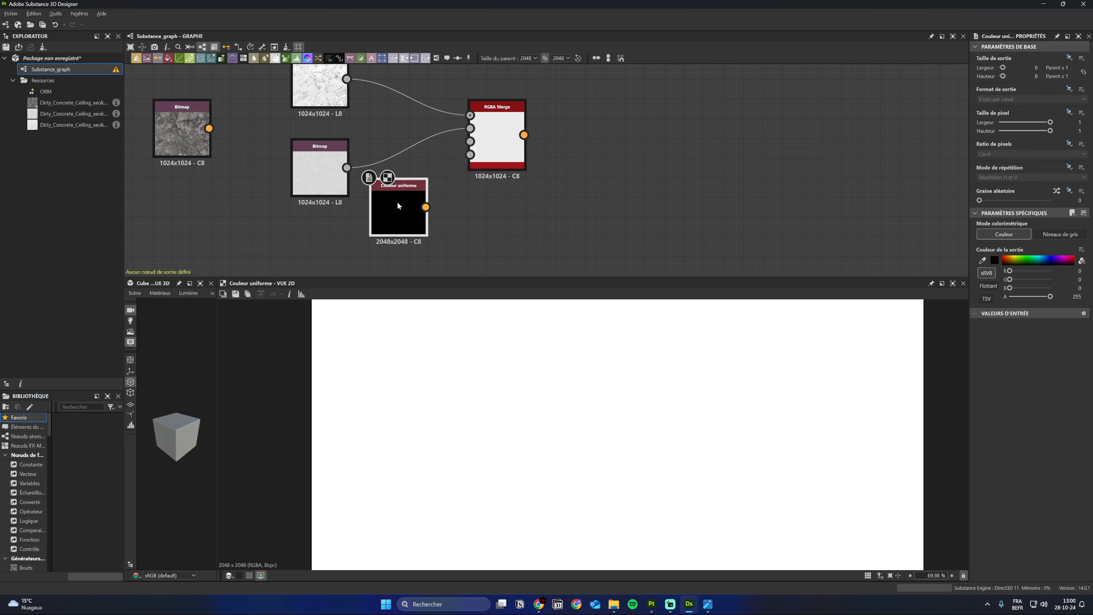
drag(397, 206, 319, 239)
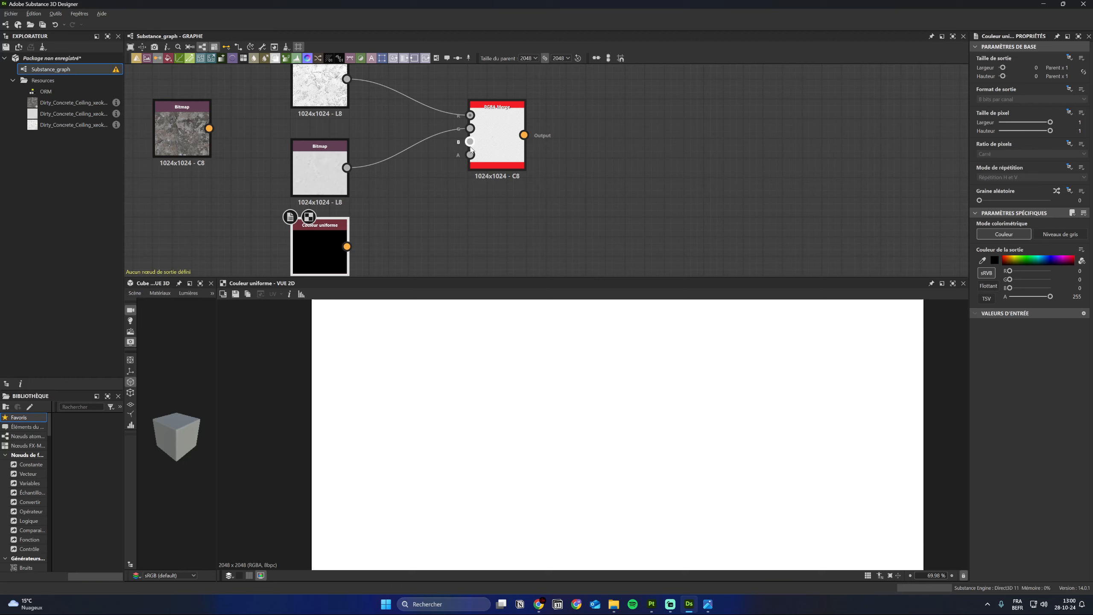
Step: Connect the uniform colour node to the B and A inputs of RGBA Merge and set its colour mode to grayscale
drag(470, 143, 347, 247)
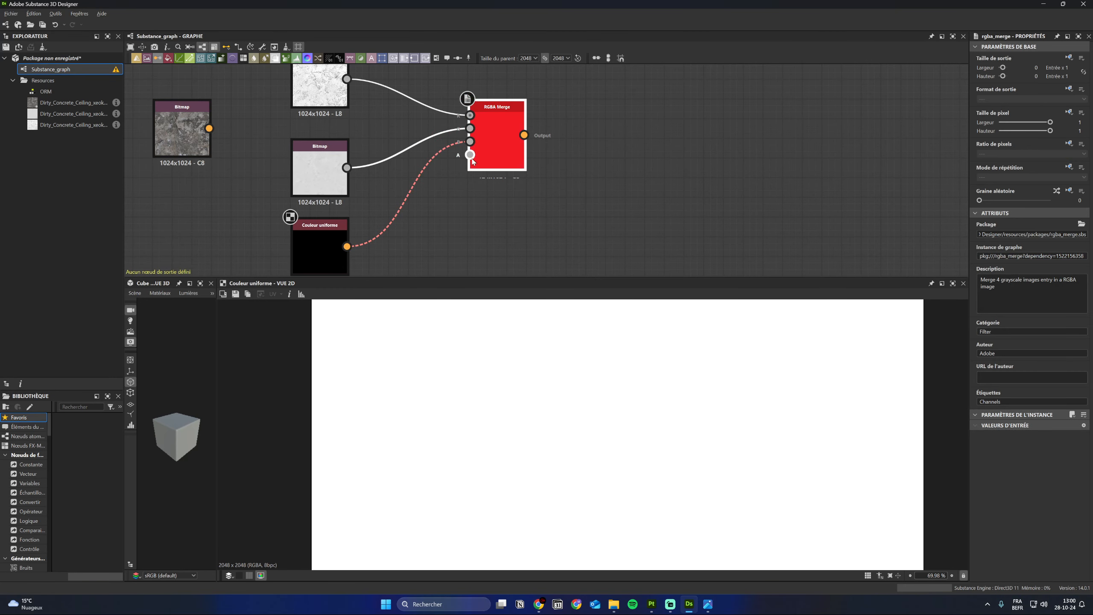
drag(471, 154, 347, 246)
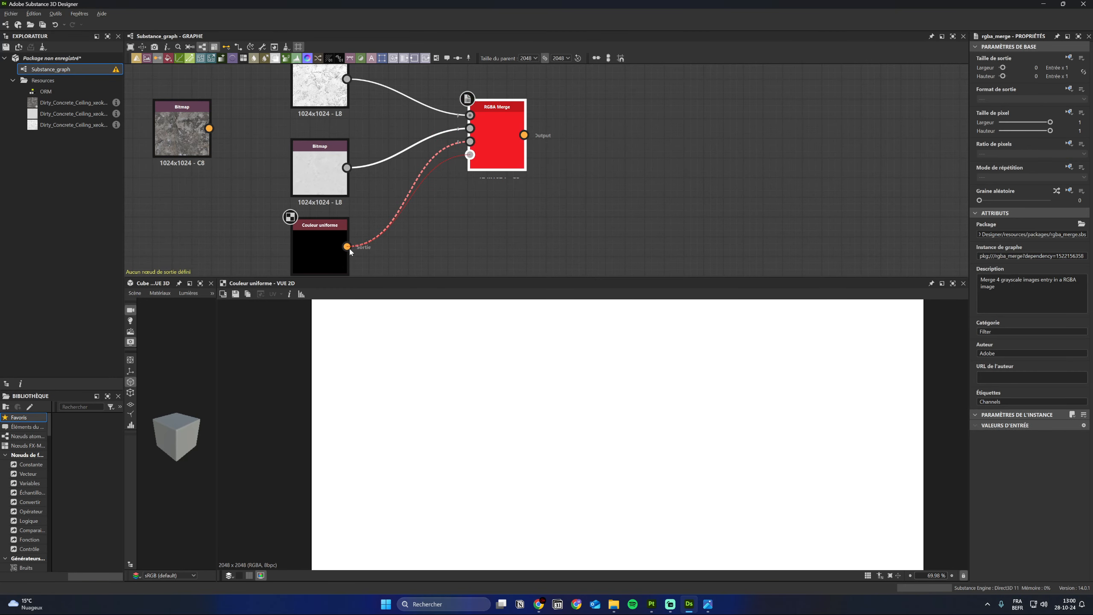
click(321, 233)
click(1060, 234)
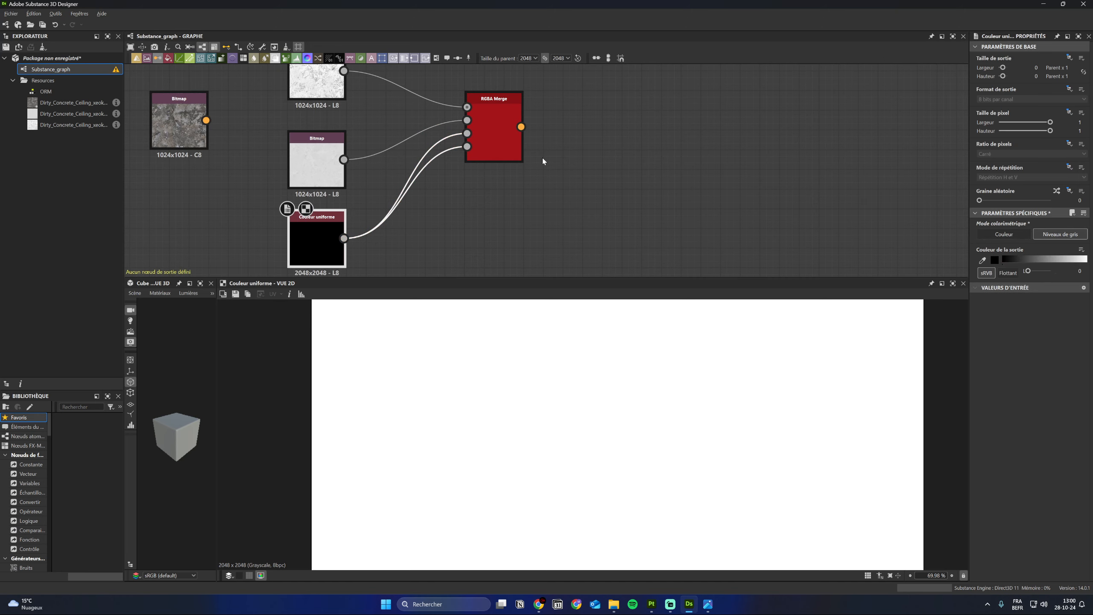
Step: Add an output node to the graph, to the right of the RGBA Merge node
middle_drag(424, 174, 421, 199)
scroll(403, 178, down, 2)
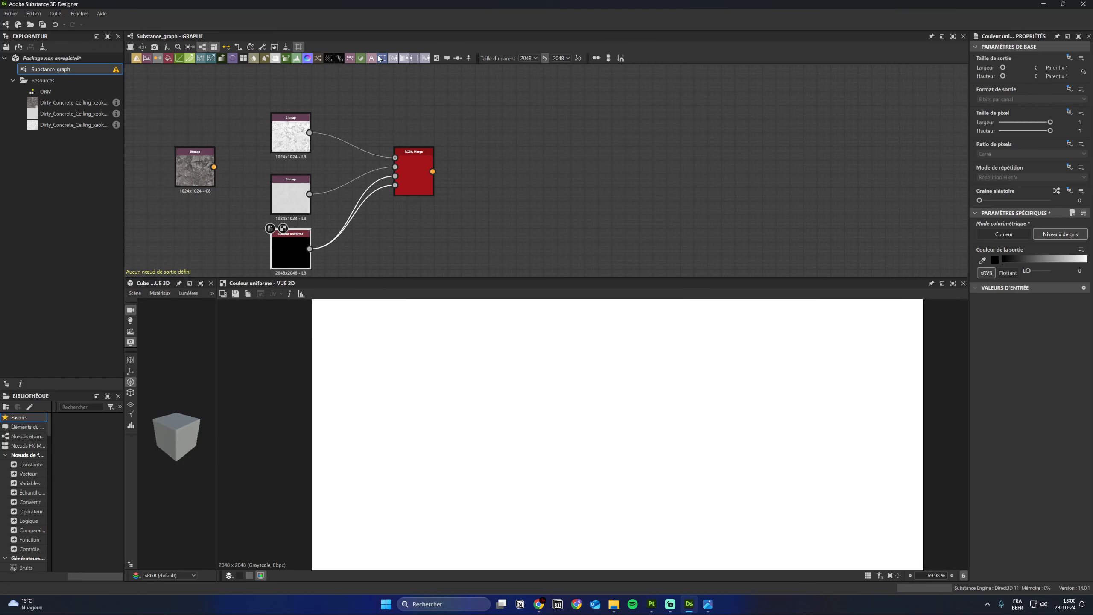
click(420, 79)
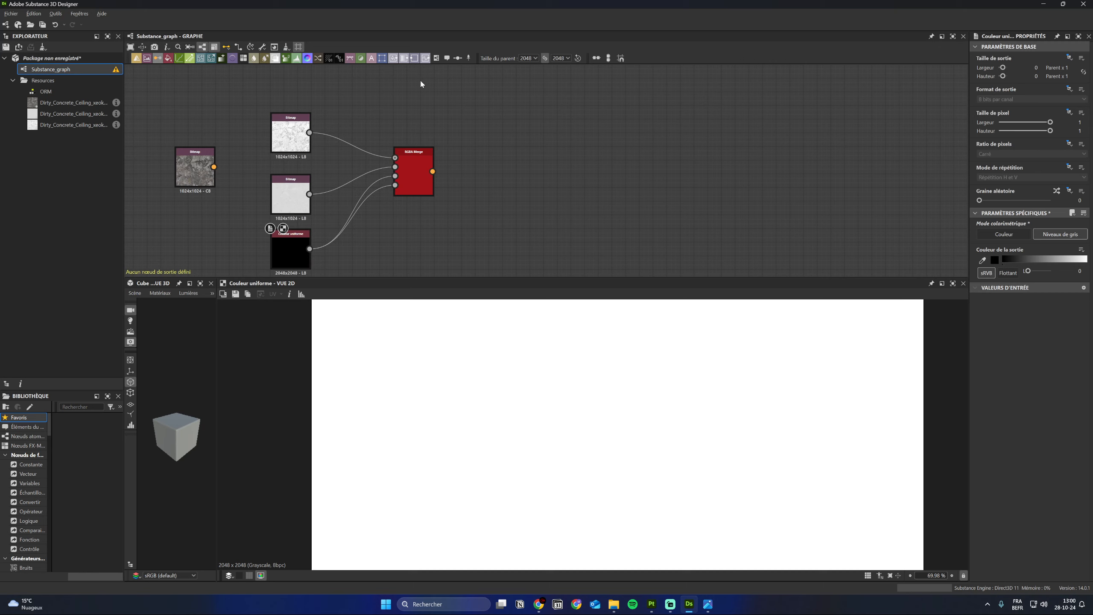
click(413, 58)
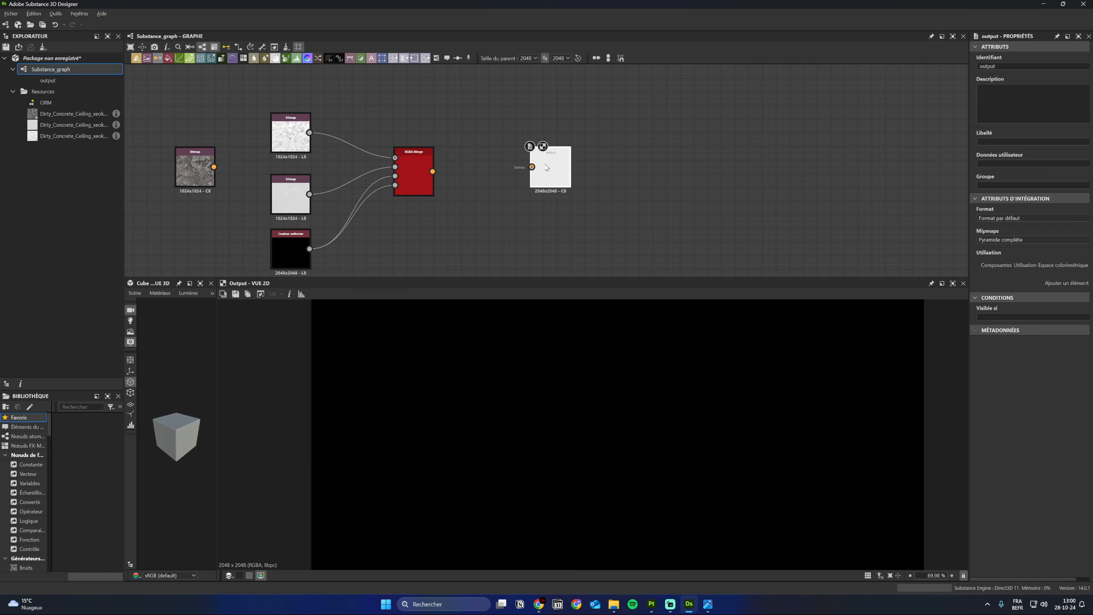
Step: Move the output node close to RGBA Merge and connect the RGBA Merge result to its input
drag(559, 166, 484, 167)
scroll(489, 167, up, 1)
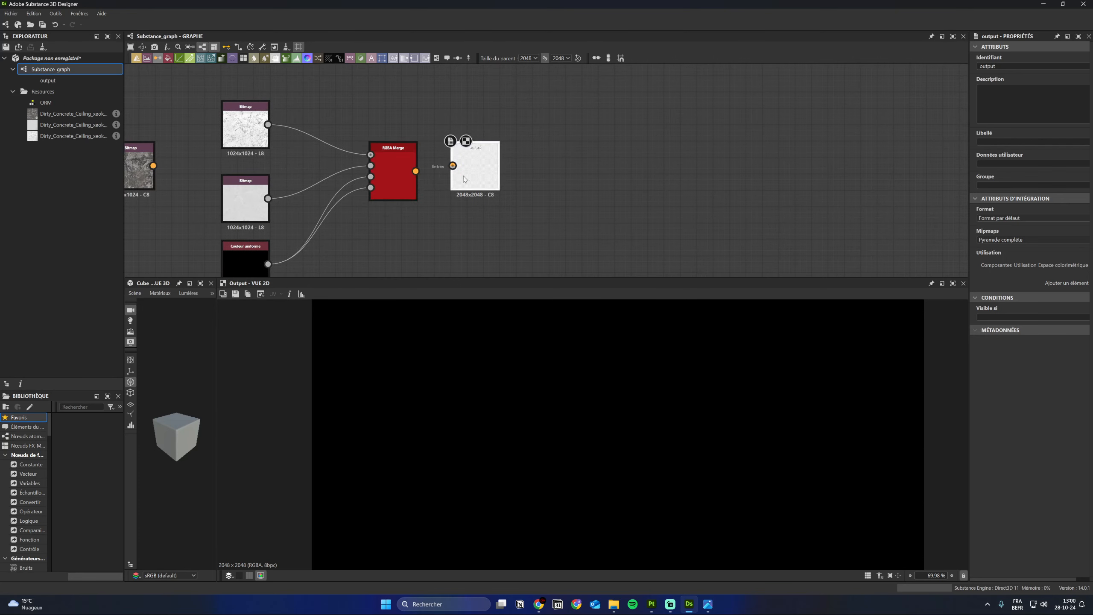
drag(415, 171, 460, 174)
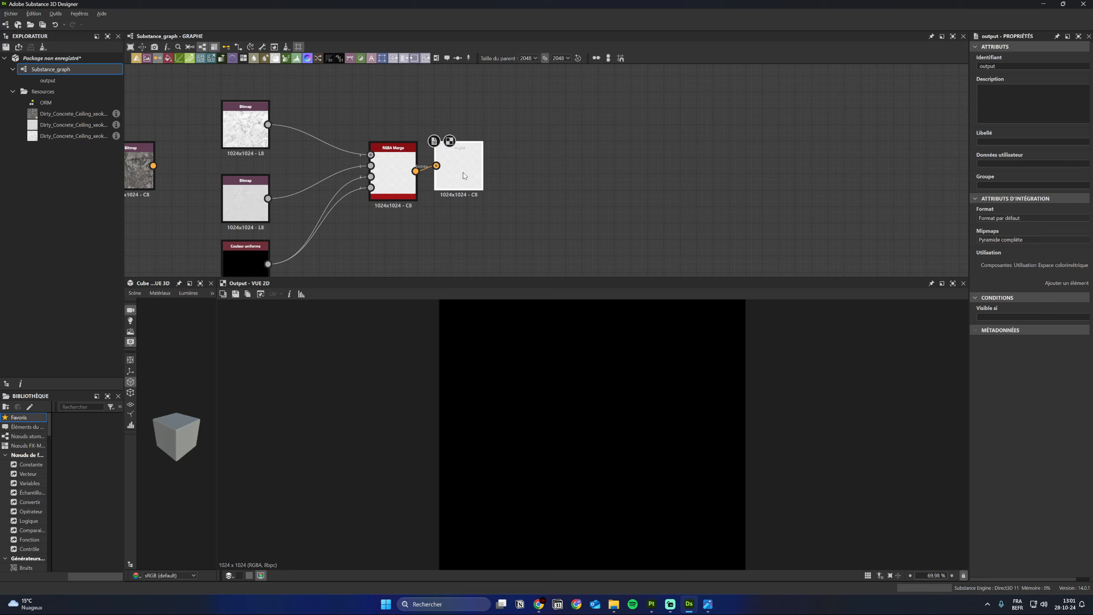
Step: Set the output node's identifier to Wall_A_ORM
double_click(988, 65)
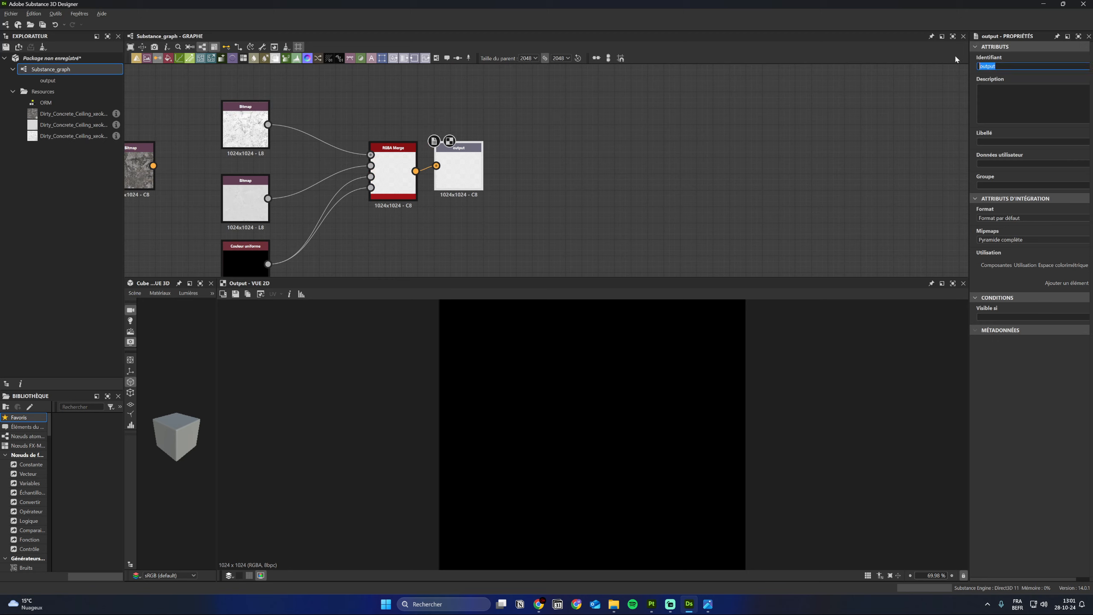
text(Wall_A_ORM)
middle_drag(385, 220, 494, 187)
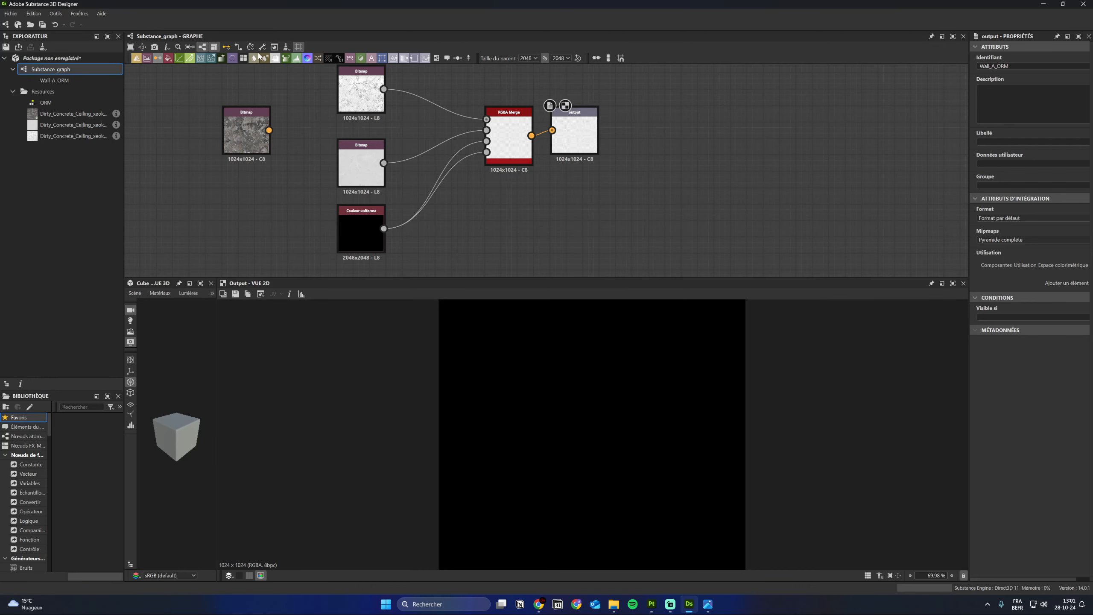
Step: Review the destination, format and colour space in the graph's output export settings, and close them without exporting
click(261, 47)
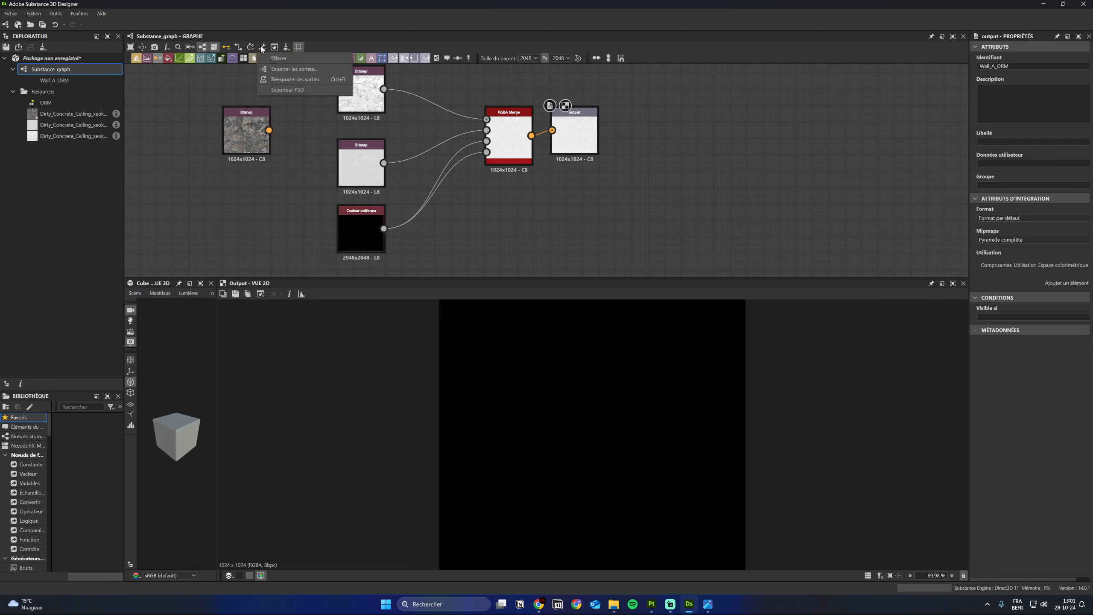
click(292, 71)
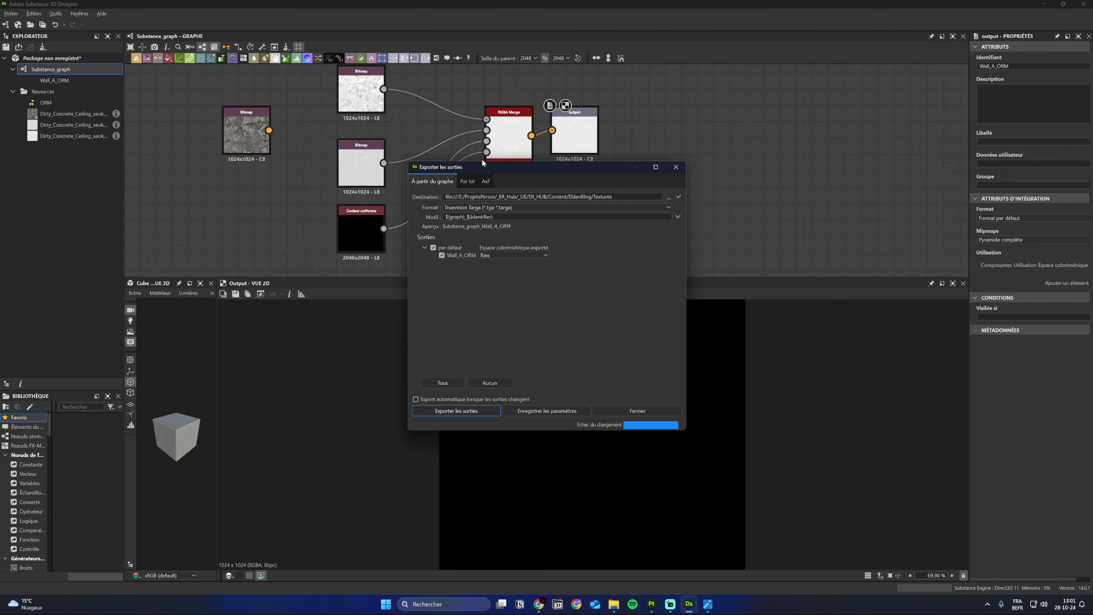
drag(566, 166, 424, 135)
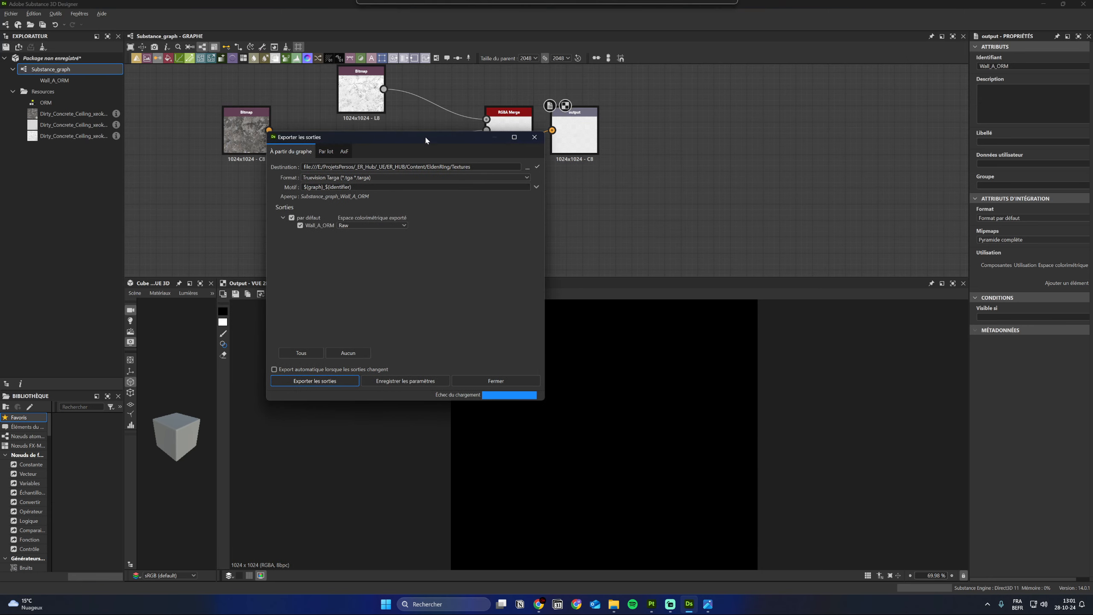
triple_click(396, 167)
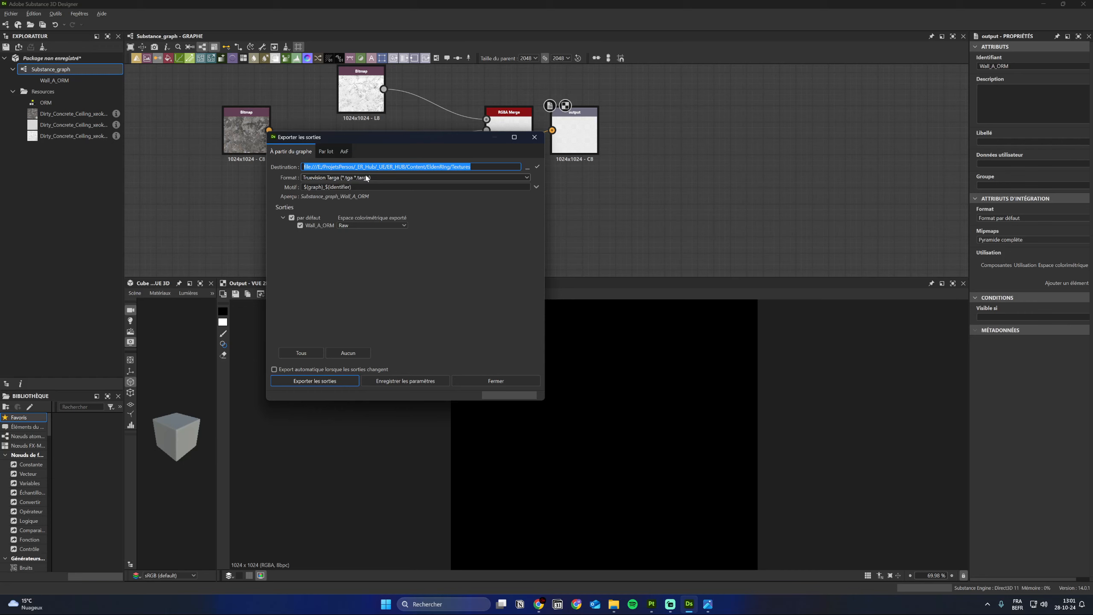
click(446, 343)
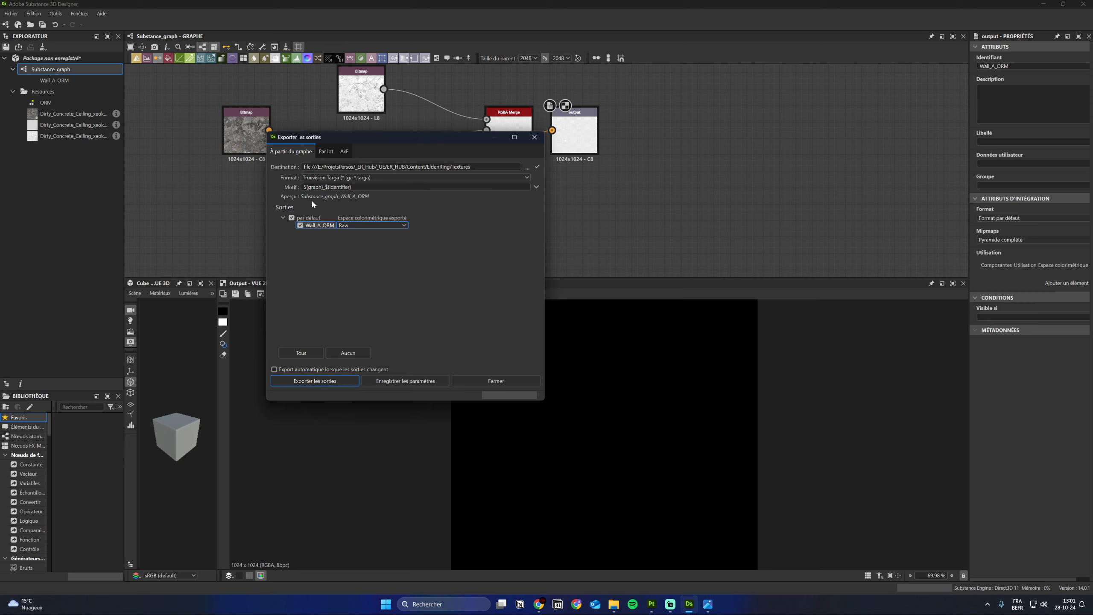
drag(358, 137, 196, 133)
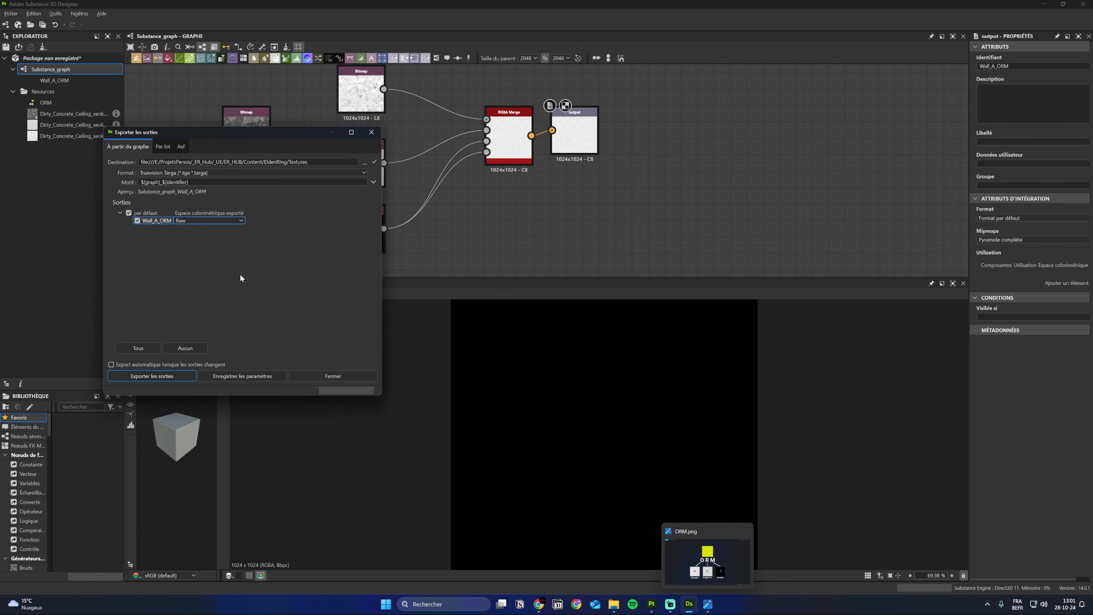
click(372, 132)
scroll(469, 190, down, 2)
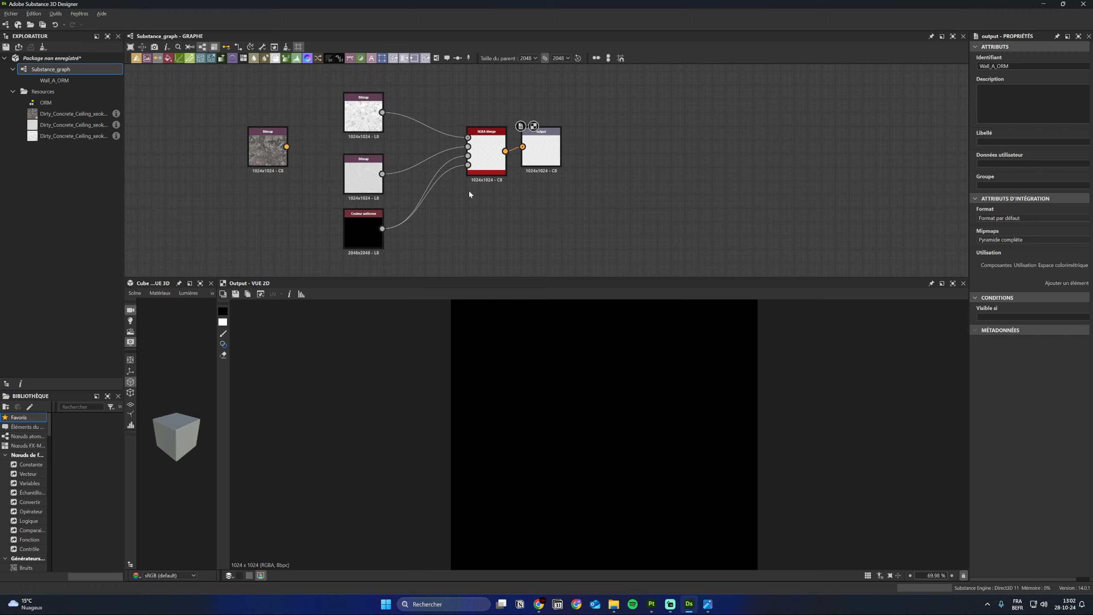
Step: Switch to Substance 3D Painter and open the output templates of the texture export settings
click(651, 603)
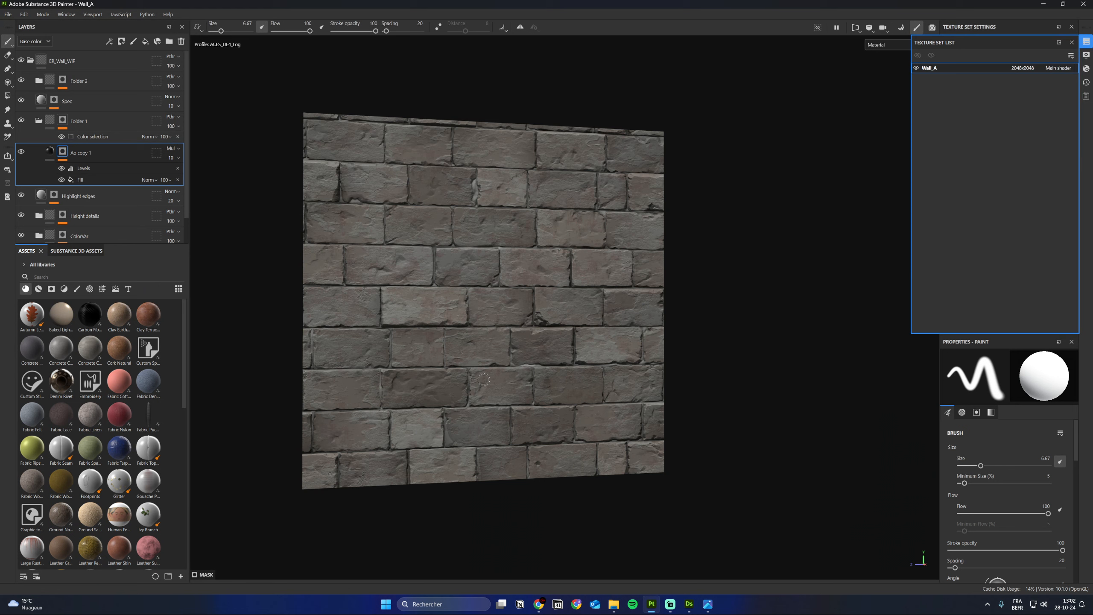
click(8, 14)
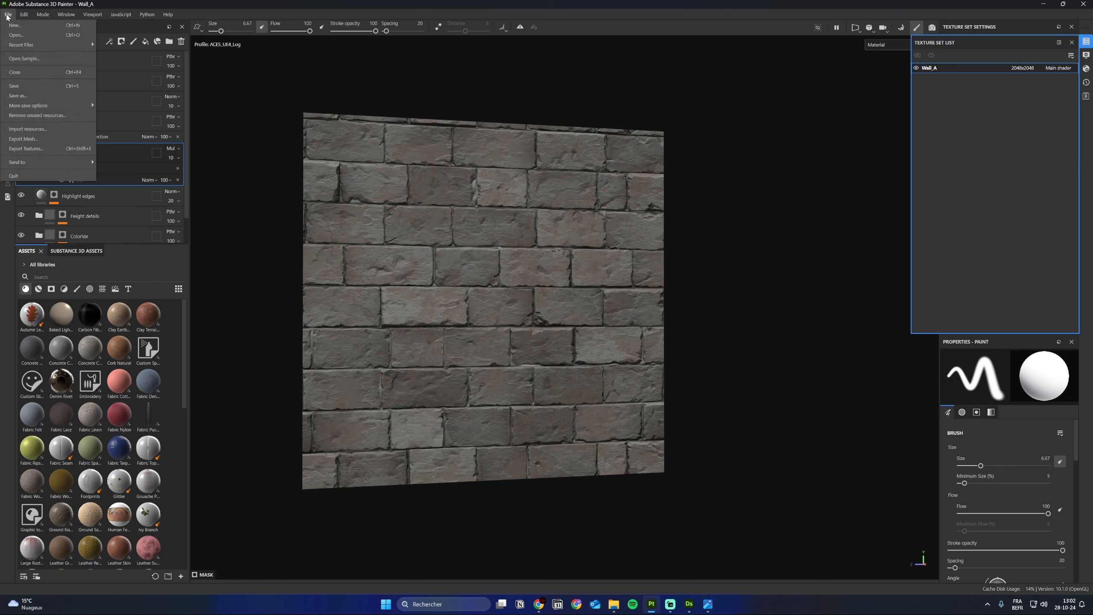
click(34, 149)
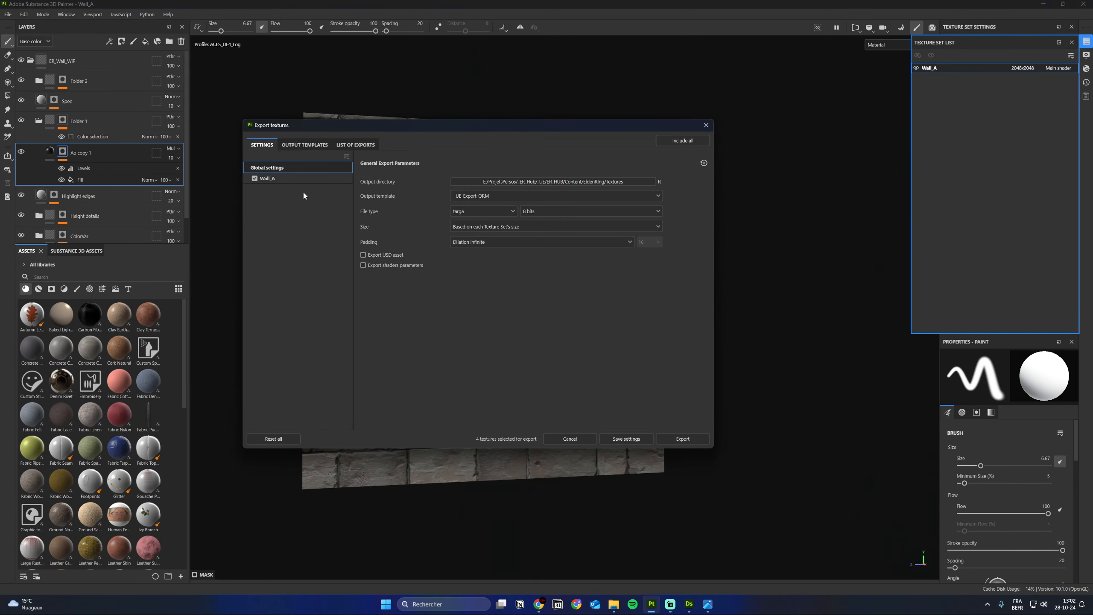
click(296, 146)
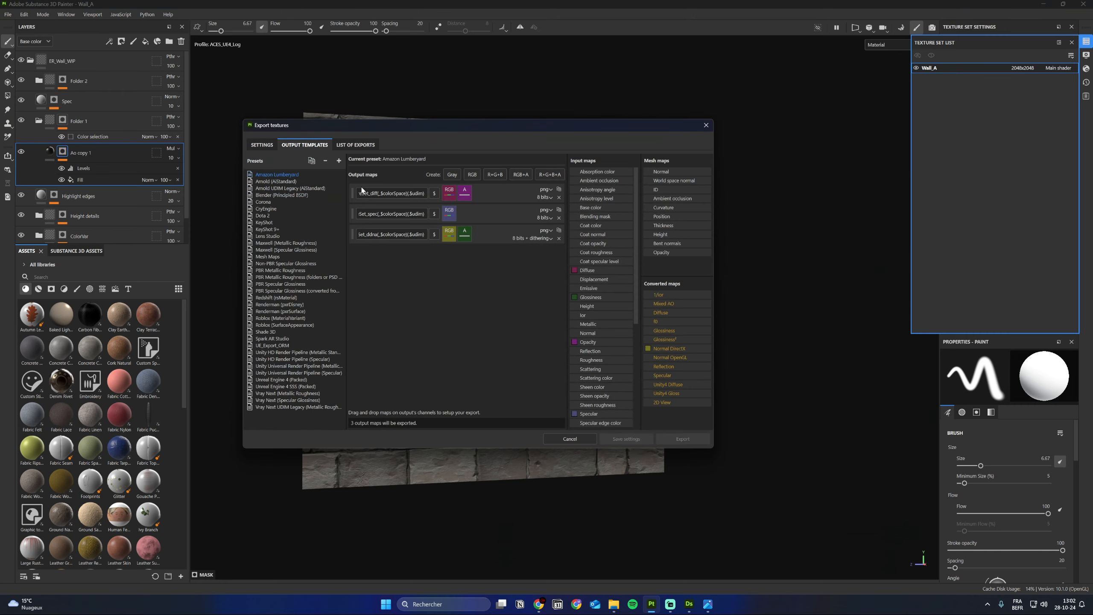
Step: Create a new export preset and try to name it UE5_ORM_temp
click(343, 161)
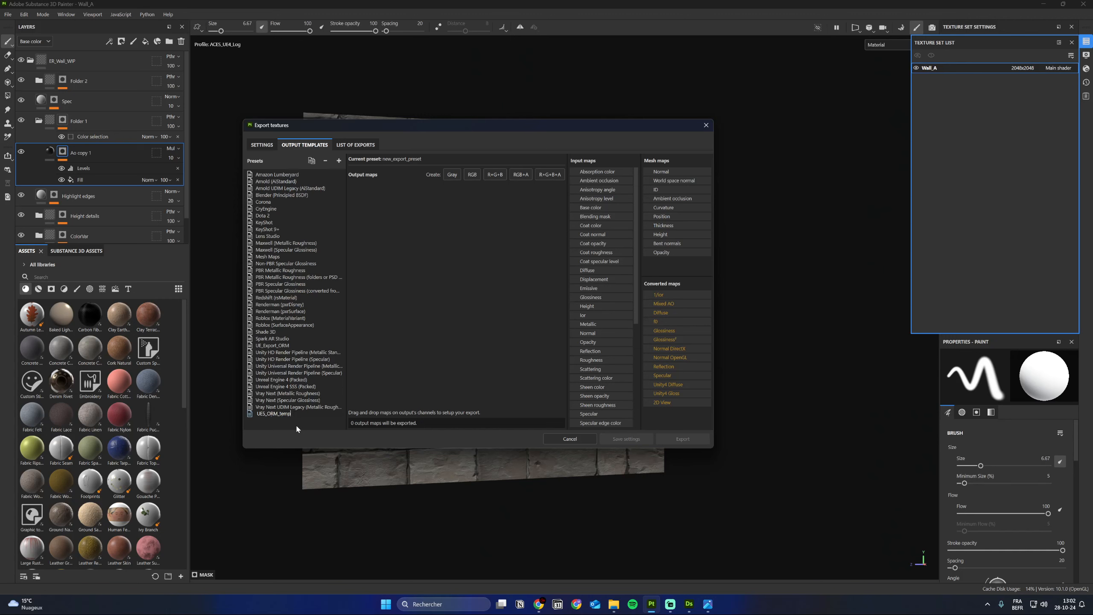
key(Return)
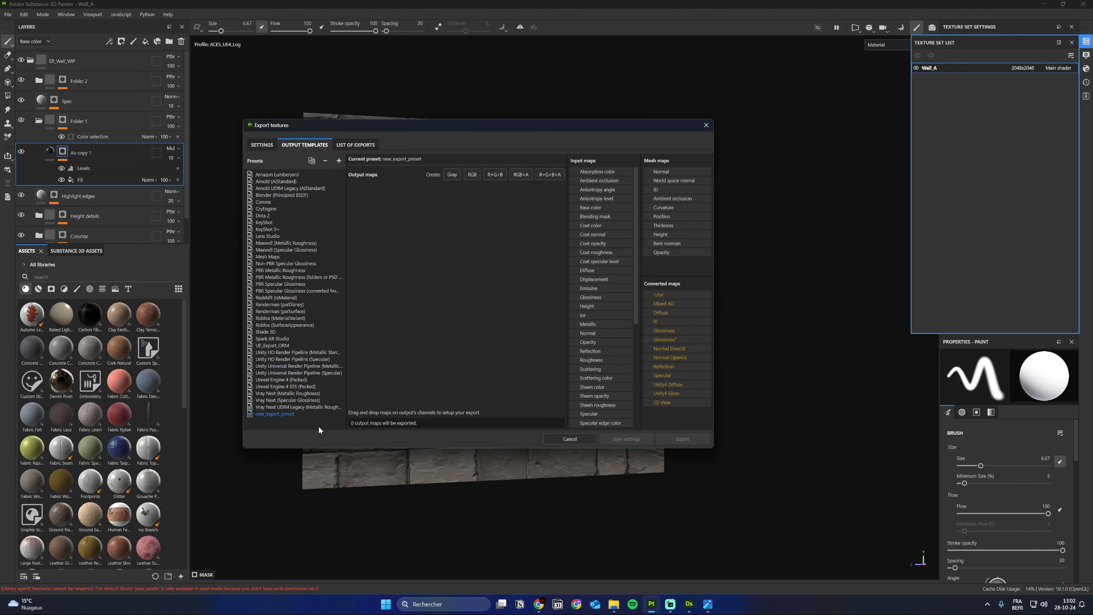
double_click(275, 414)
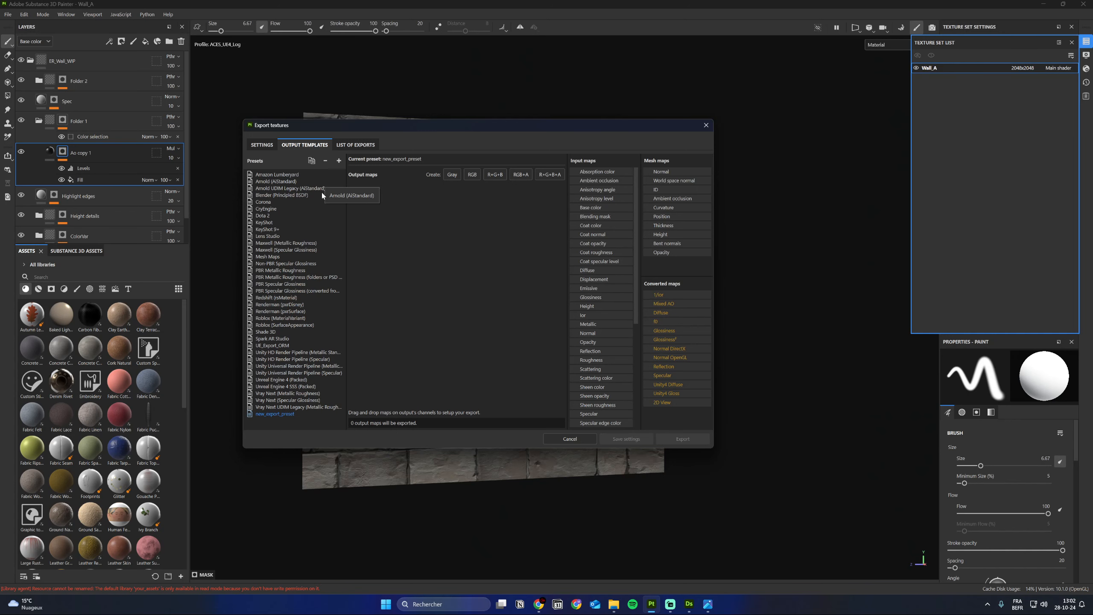
drag(422, 127, 386, 124)
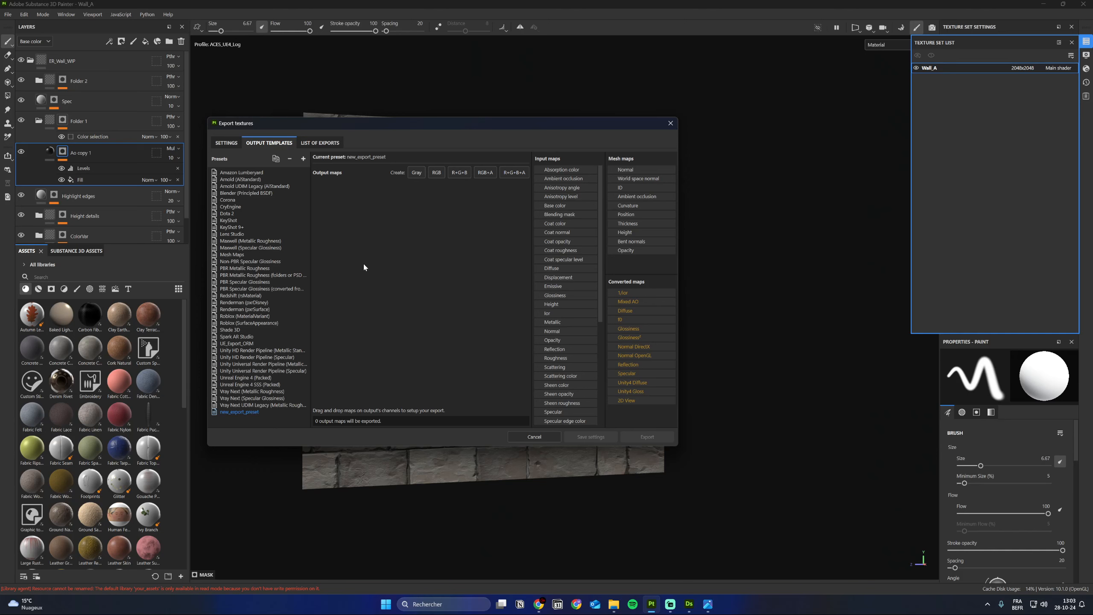
Step: Add an RGB output map to the new preset and assign Diffuse to its RGB channels
click(443, 172)
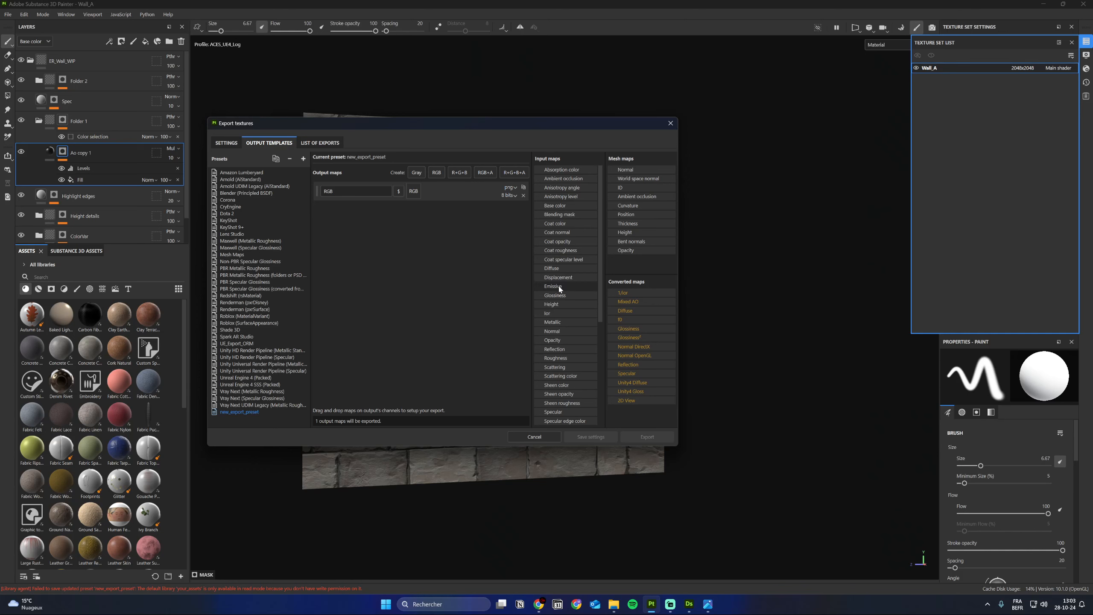
drag(555, 268, 417, 193)
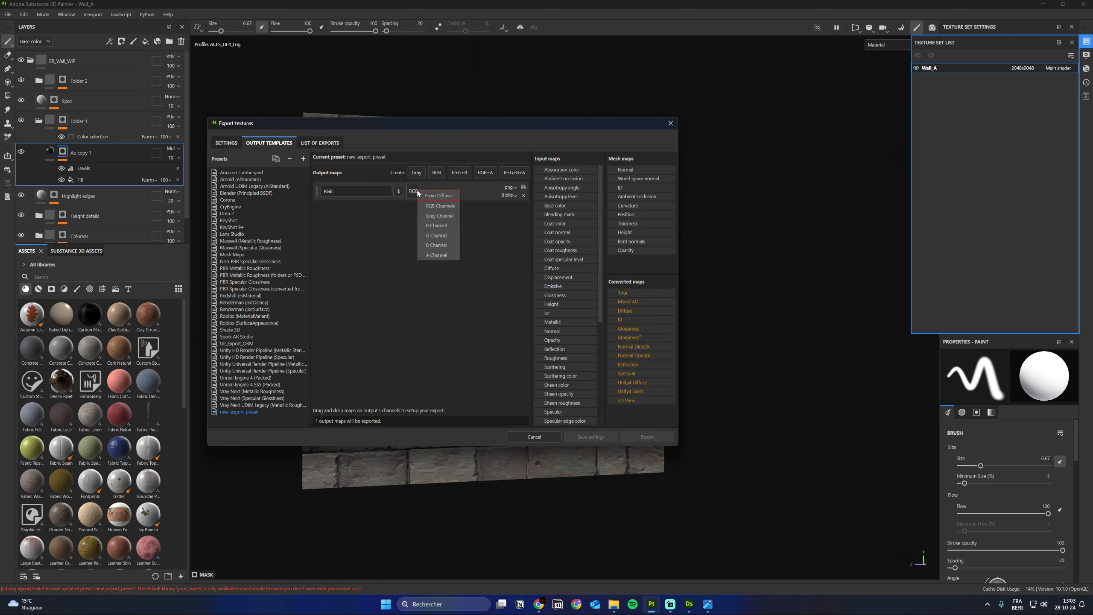
click(442, 206)
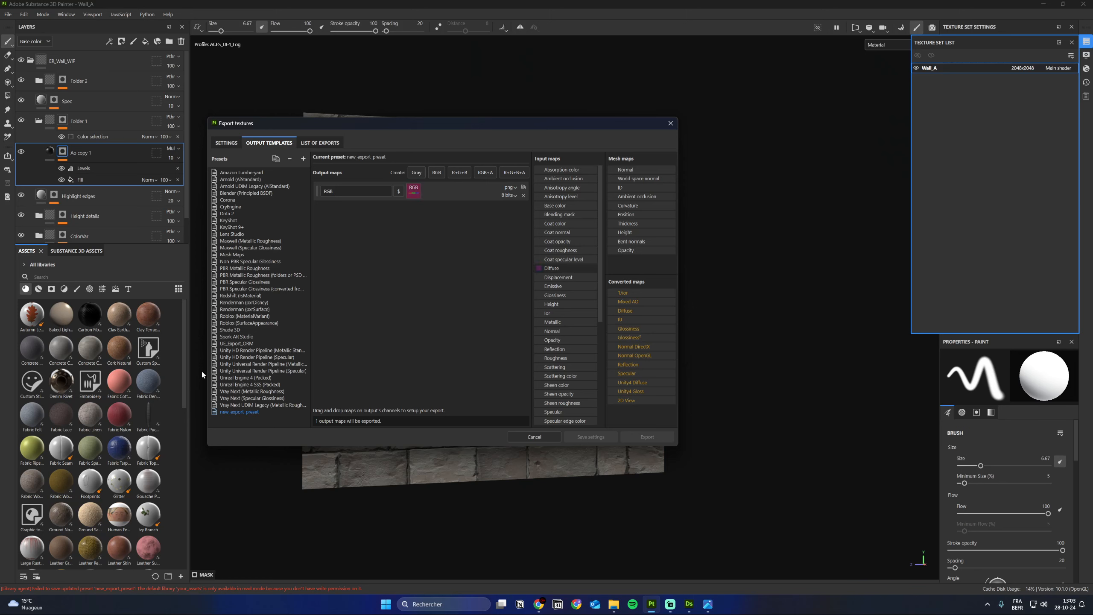
Step: Name the Diffuse output map T_$textureSet_ORM, using the texture set variable
double_click(332, 191)
text(T_)
click(398, 191)
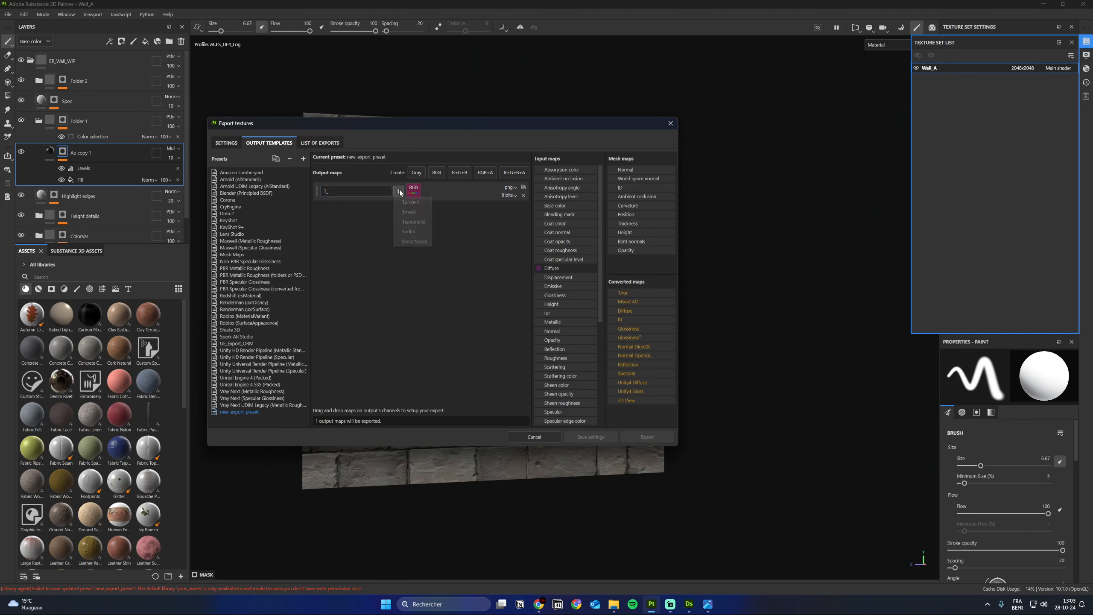
click(413, 221)
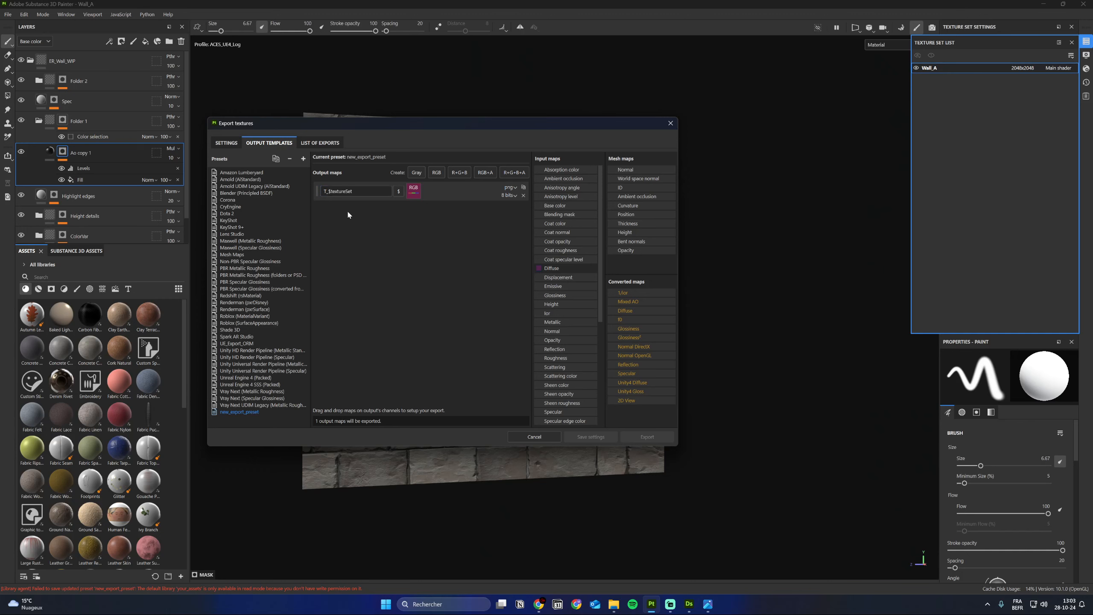
text(_ORM)
double_click(349, 191)
click(341, 191)
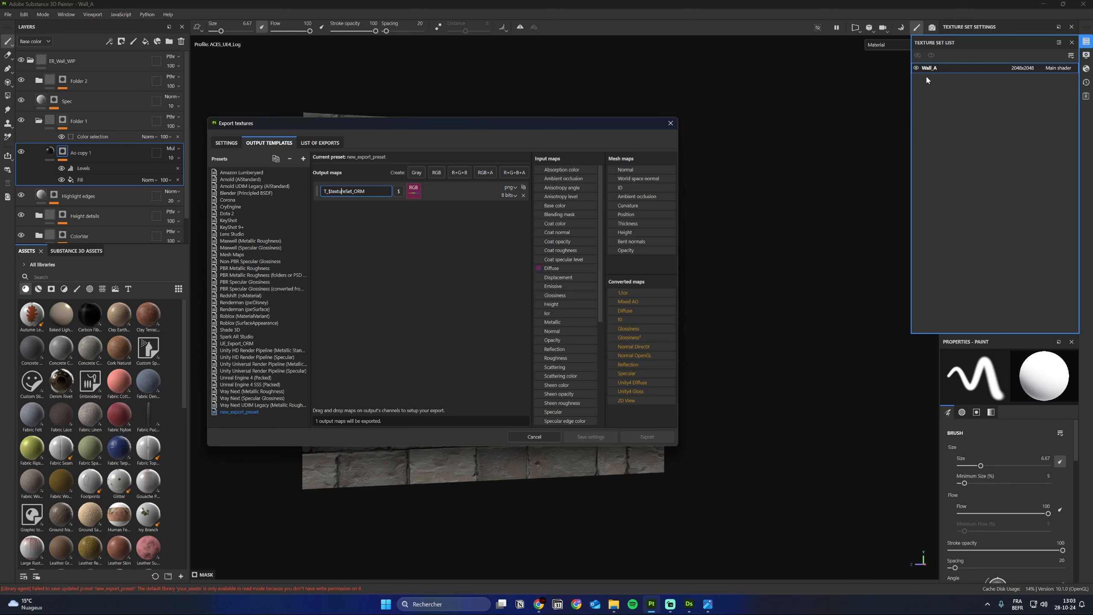
click(406, 253)
Step: Add a second RGB output map fed by Normal DirectX and name it T_$textureSet_Normal
click(435, 172)
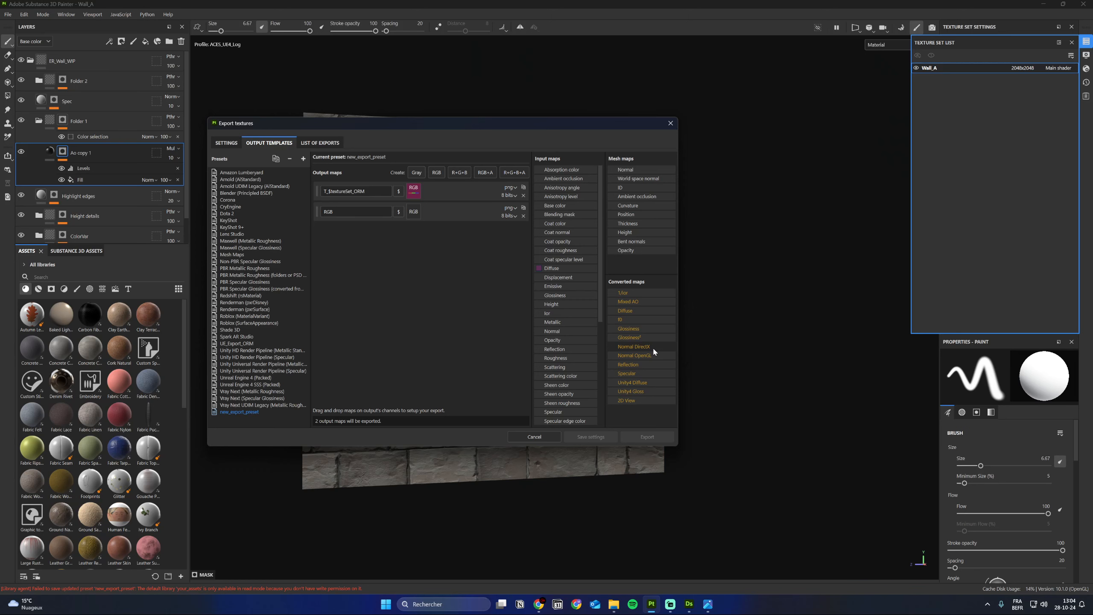
drag(652, 347, 318, 212)
click(427, 224)
text(T_$textureSet_ORM)
text(Norma)
click(428, 242)
Step: Add an R+G+B output map with the gray channels of Mixed AO in R, Roughness in G and Metallic in B
click(466, 175)
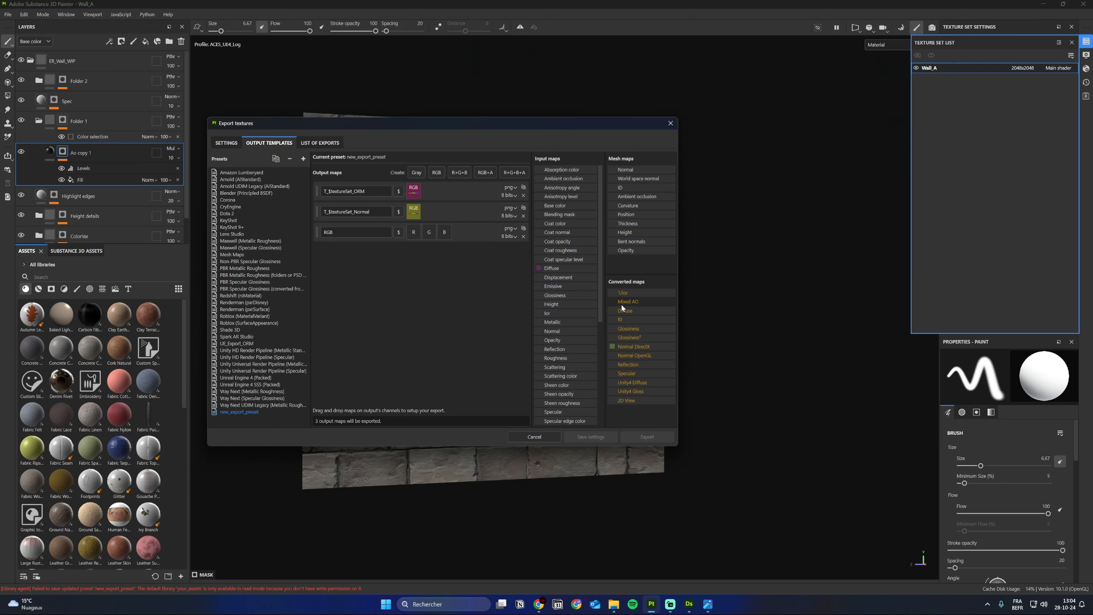
drag(622, 303, 413, 232)
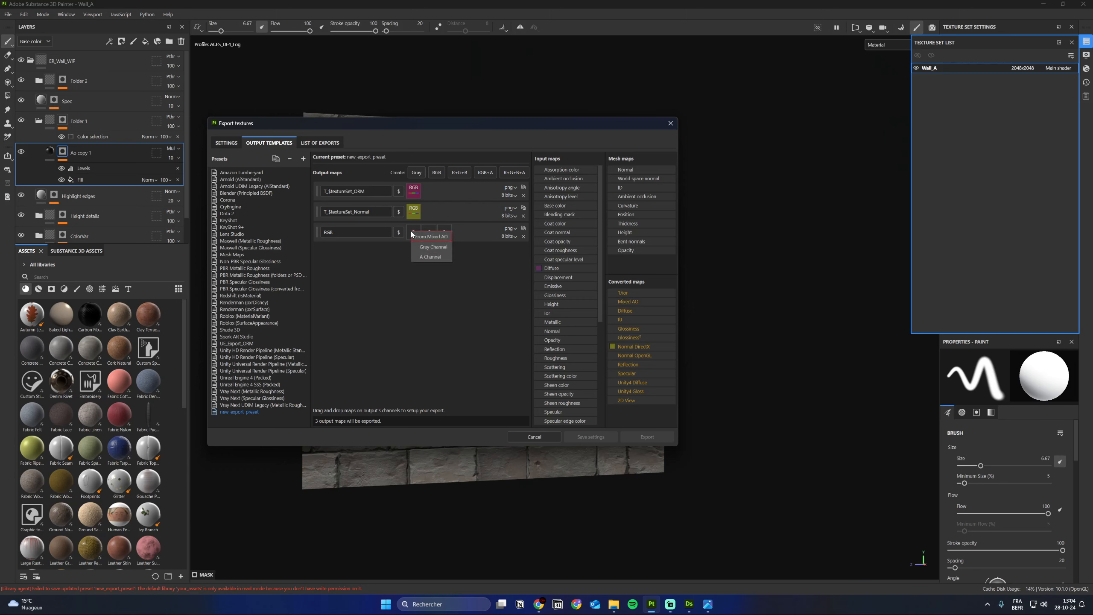
click(431, 248)
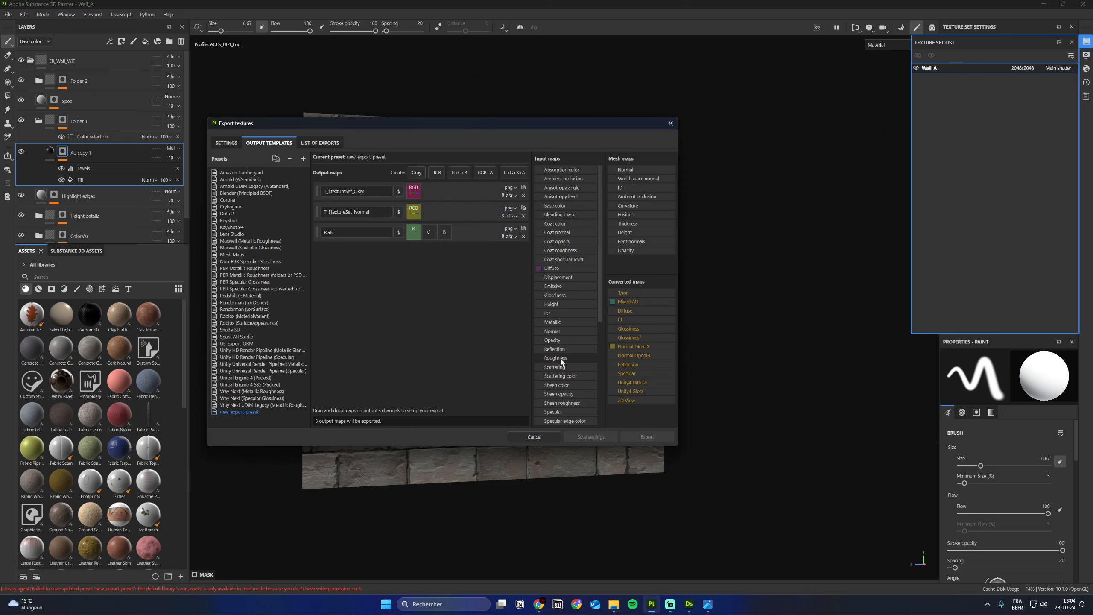
drag(555, 357, 429, 232)
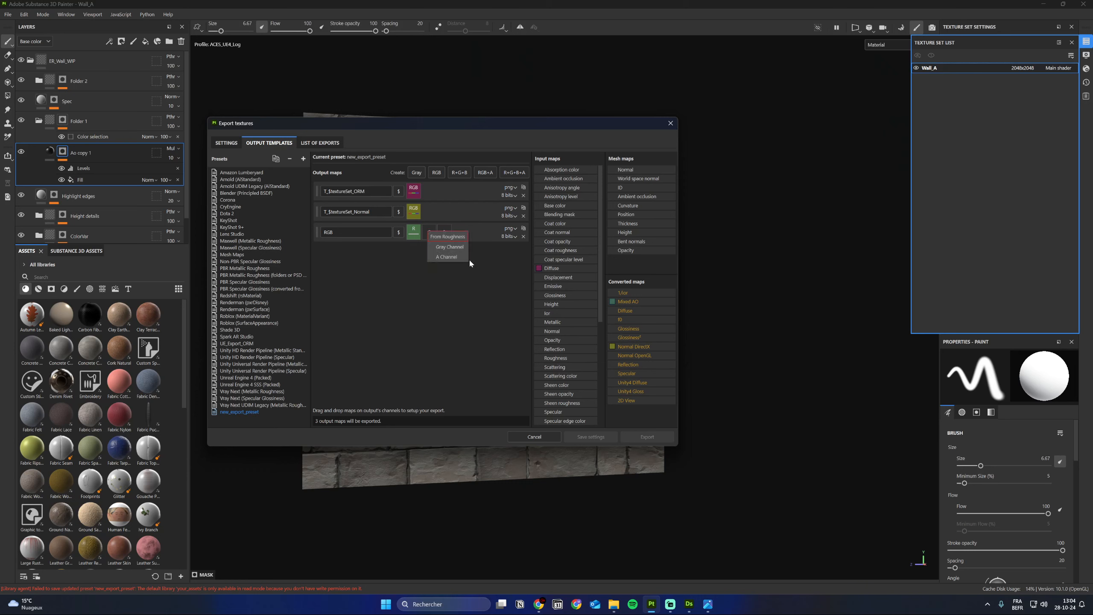
click(437, 249)
drag(556, 324, 444, 233)
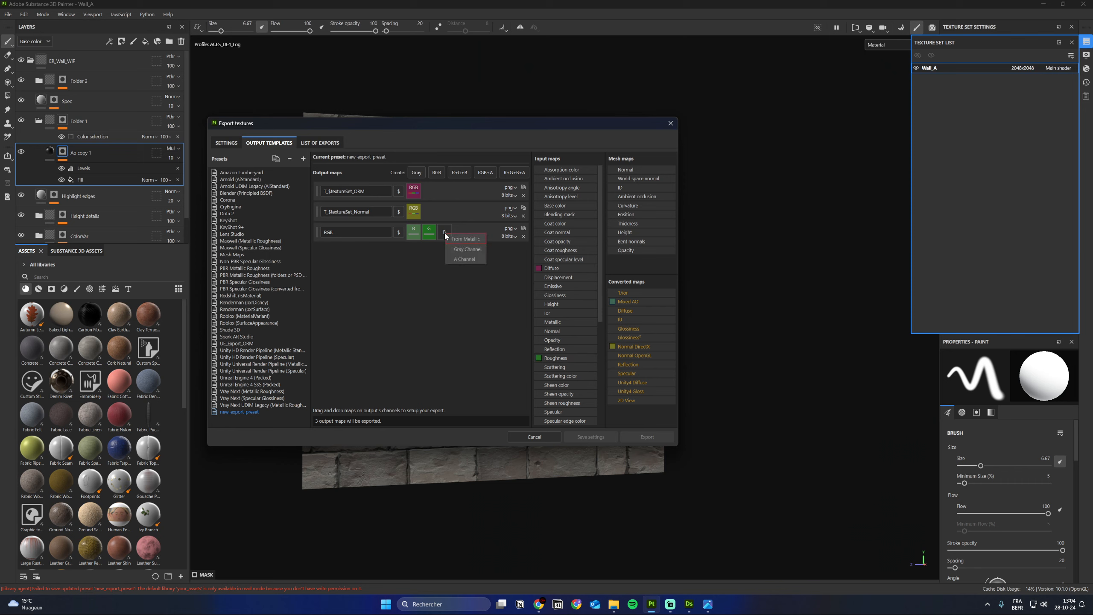
click(458, 249)
Step: Reuse the Normal map's name for the R+G+B output map, changing it to T_$textureSet_ORM
drag(373, 212, 302, 205)
key(ctrl+c)
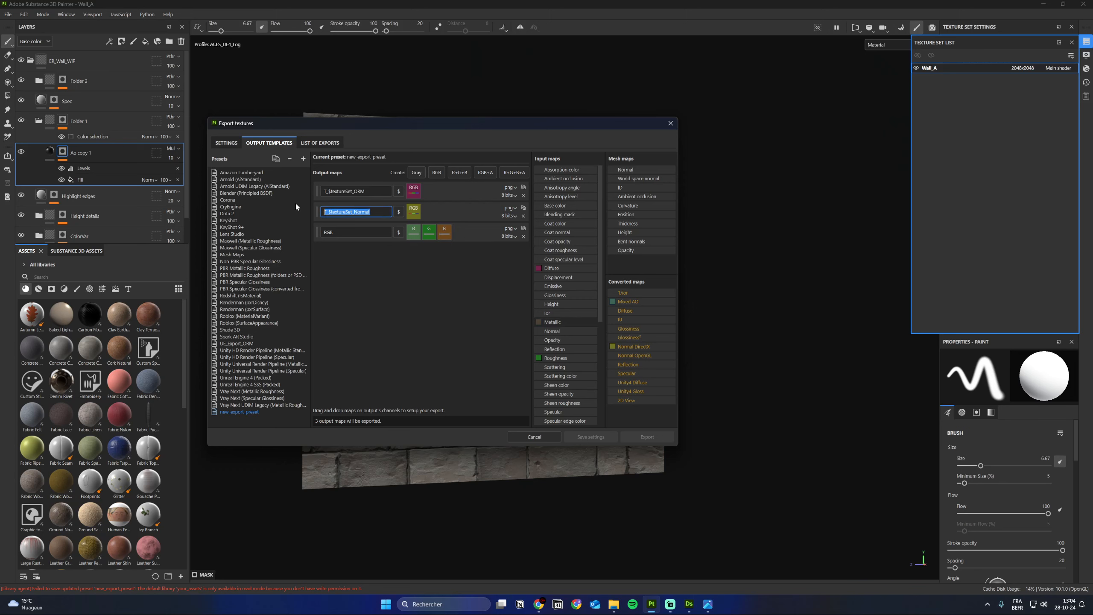
click(344, 232)
key(ctrl+v)
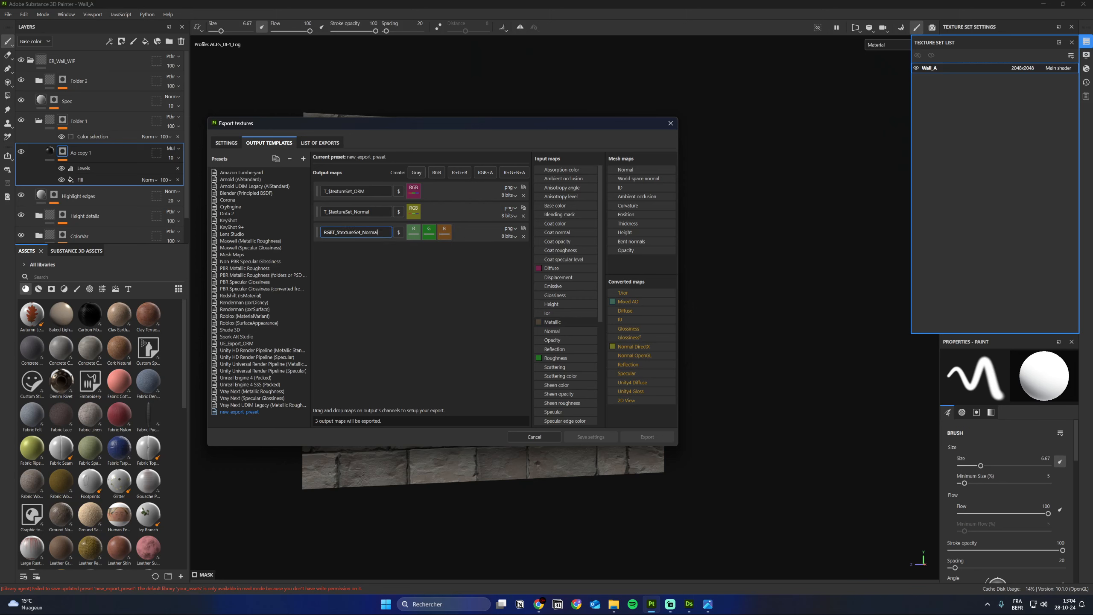
key(ctrl+a)
key(ctrl+v)
key(BackSpace)
key(BackSpace)
key(BackSpace)
key(BackSpace)
text(ORM)
Step: Rename the Diffuse output map to T_$textureSet_Albedo
key(BackSpace)
key(BackSpace)
key(BackSpace)
click(423, 298)
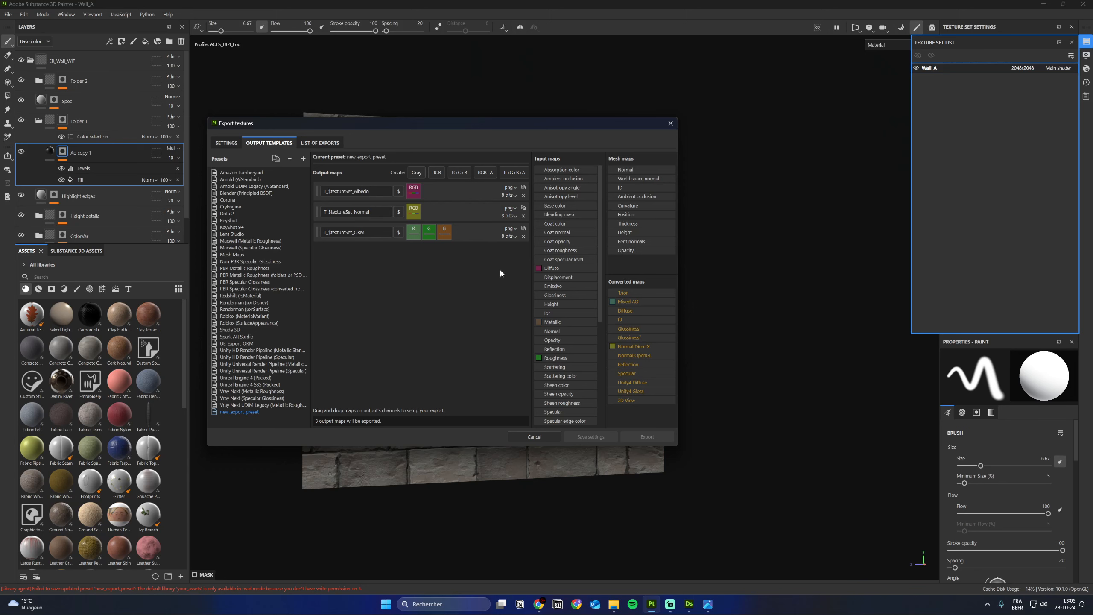
Step: Set the file format of the ORM, Normal and Albedo output maps to tga
click(504, 230)
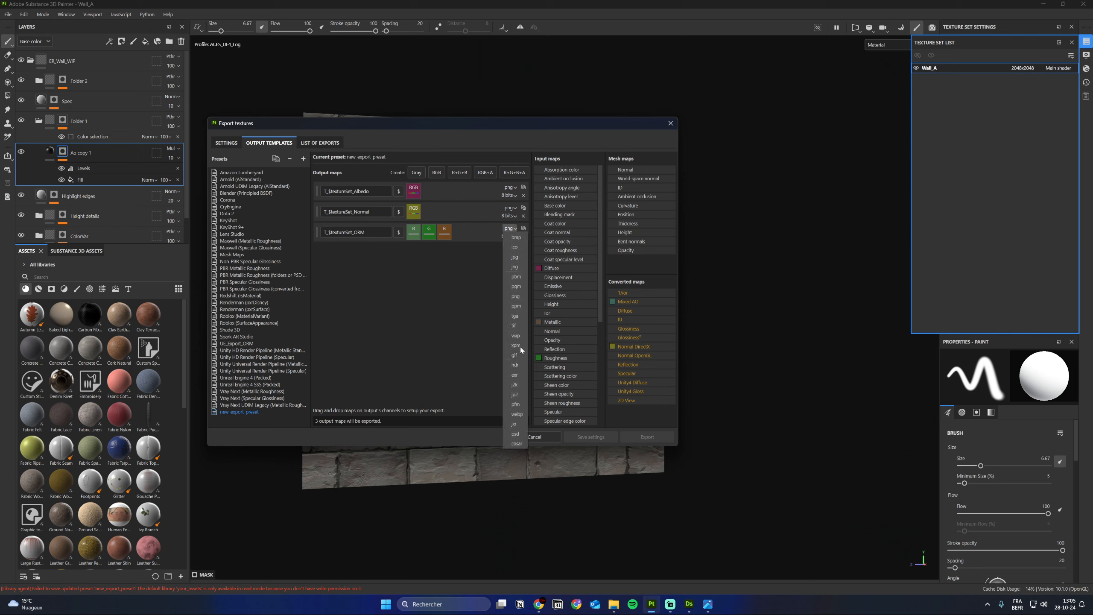
click(521, 316)
click(508, 208)
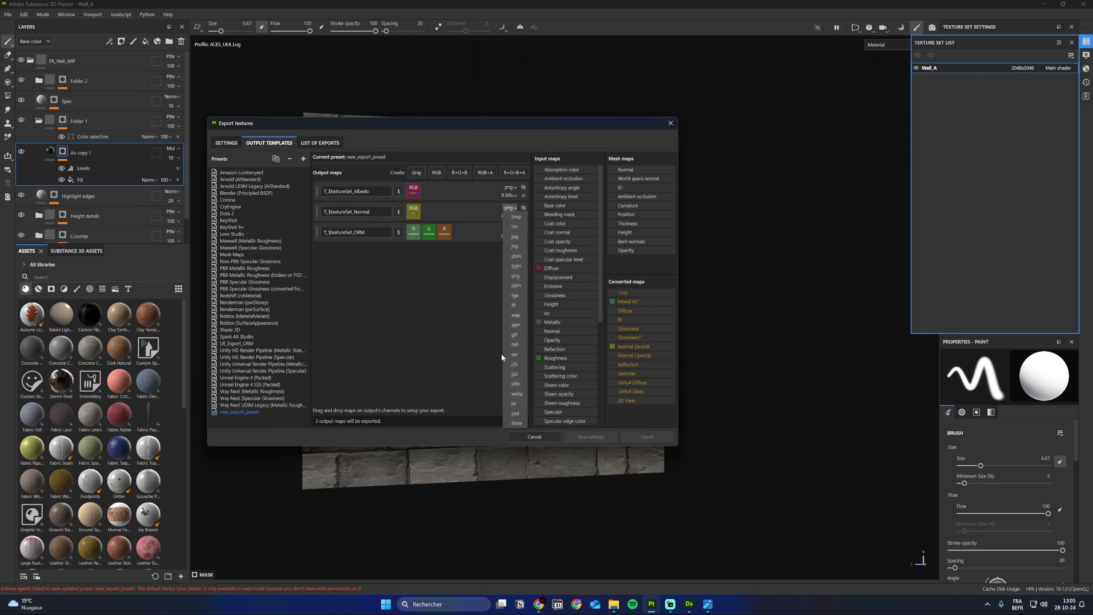
click(516, 301)
click(510, 187)
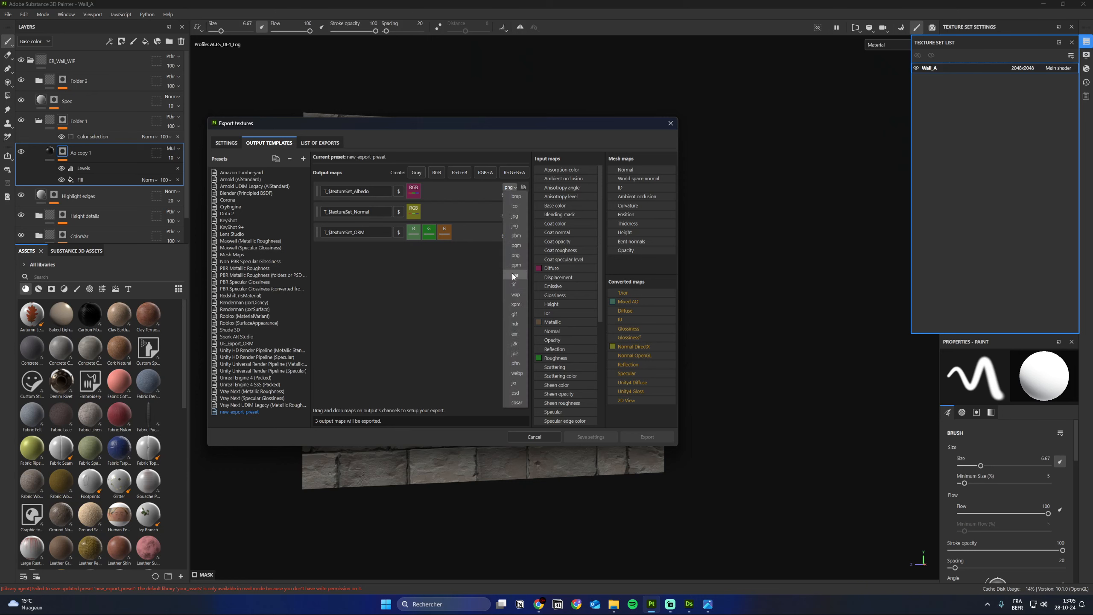
click(514, 275)
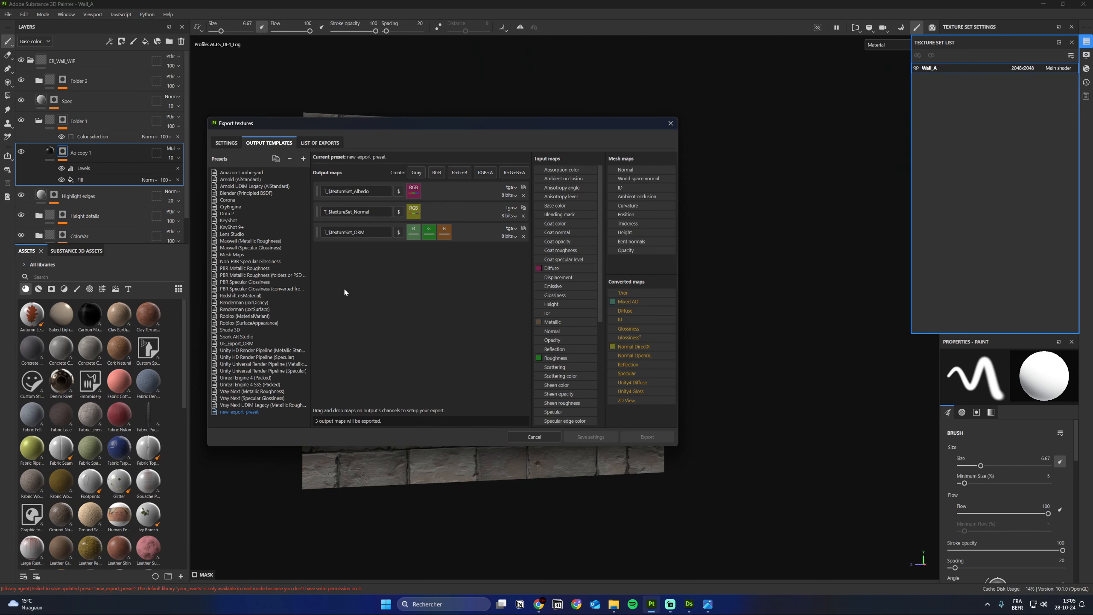
drag(292, 133, 492, 157)
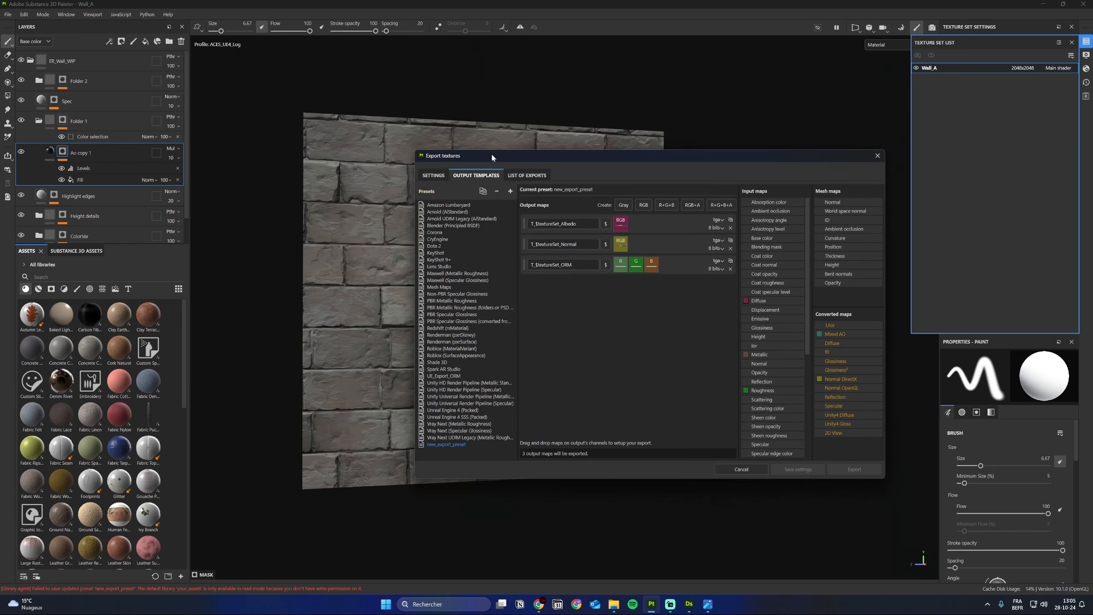